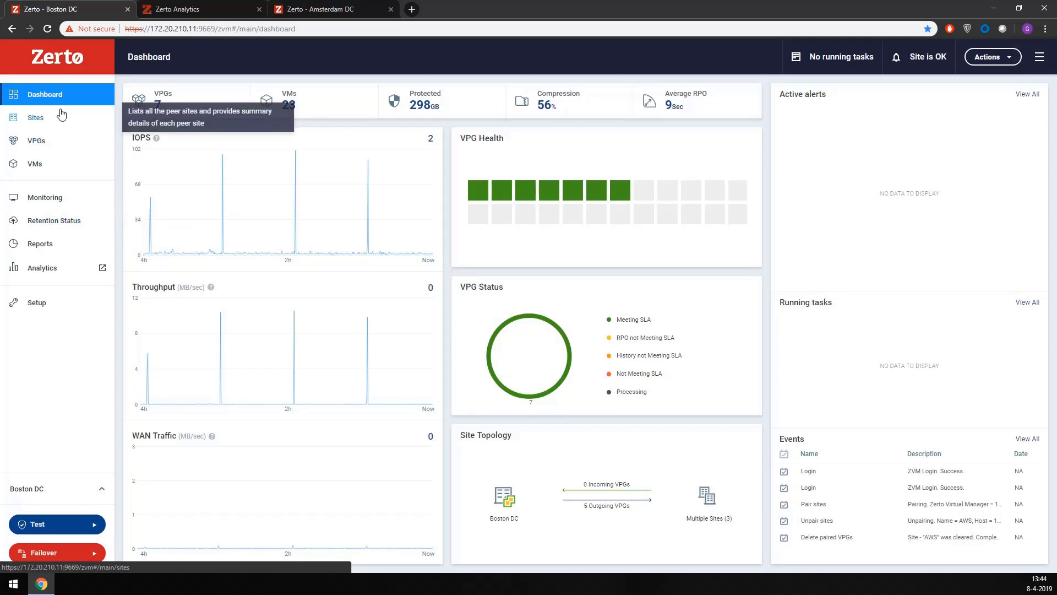
# Step: Review the Boston DC site's VPG list and monitoring alerts, plus the Zerto Analytics dashboard, and return to Boston DC
pyautogui.click(60, 143)
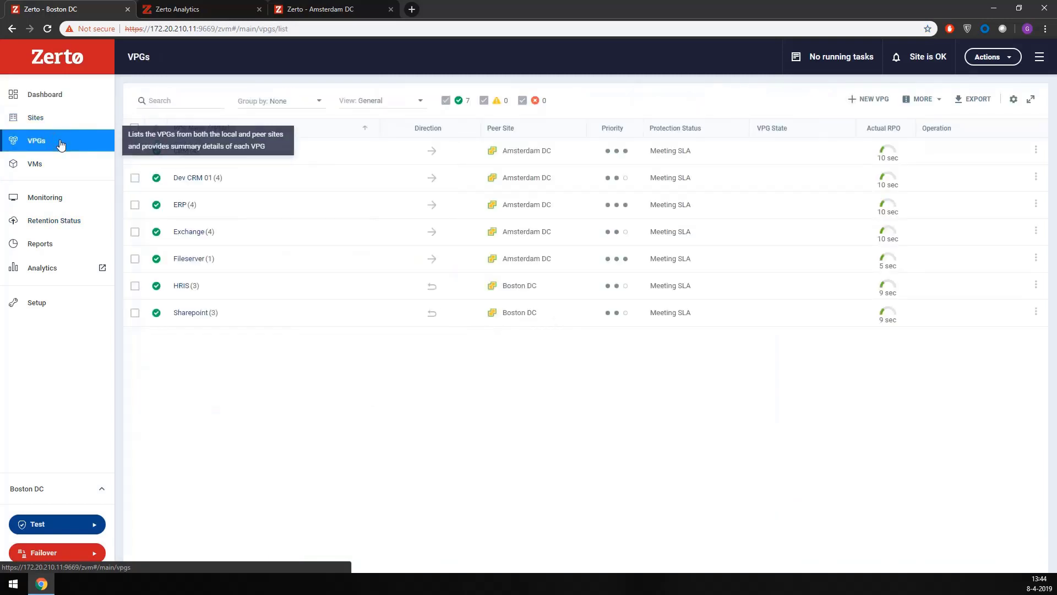
pyautogui.click(51, 201)
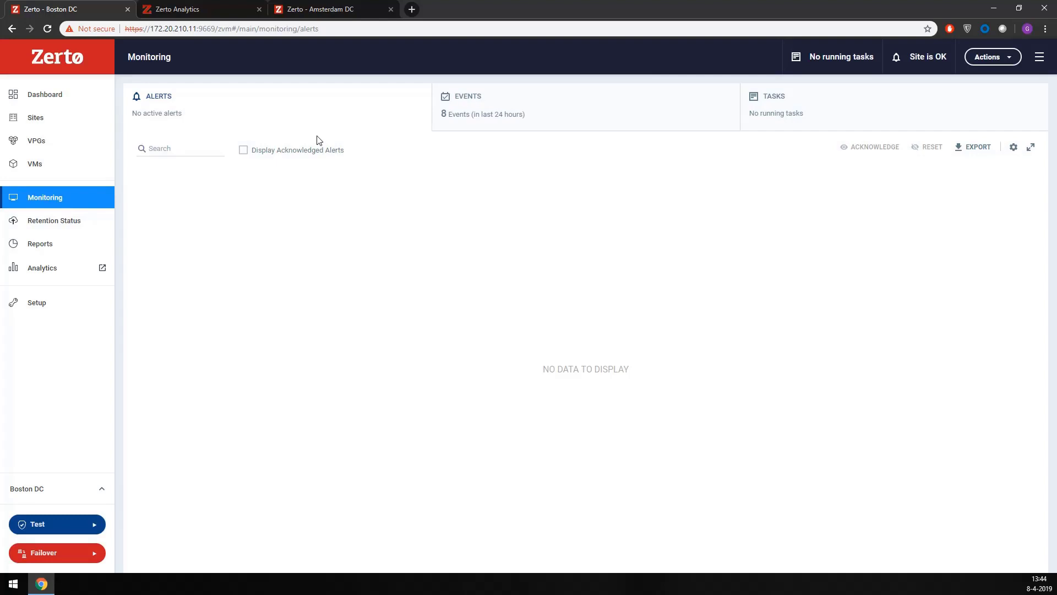
pyautogui.click(56, 269)
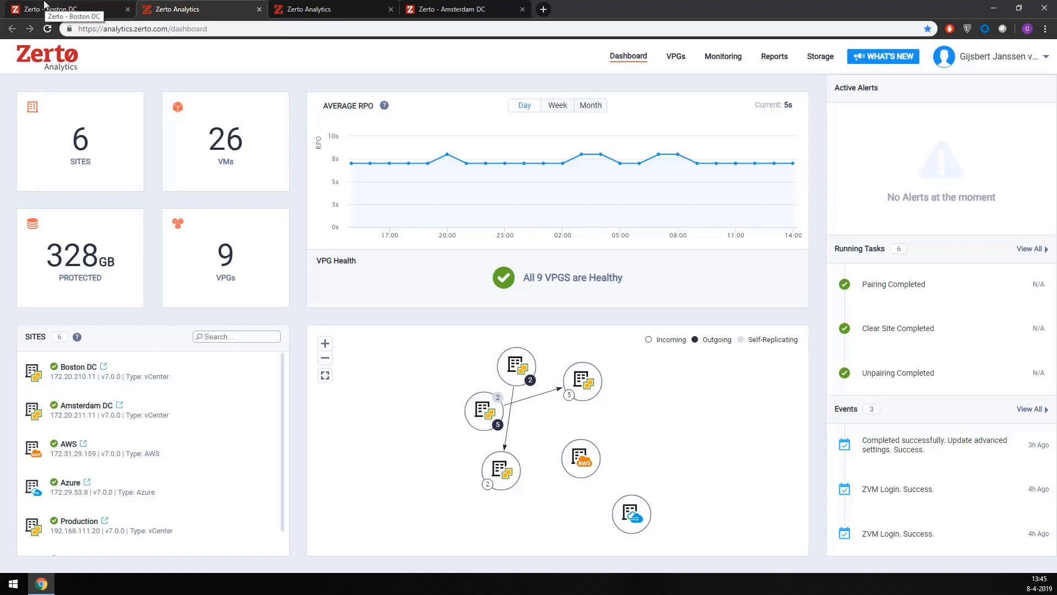
pyautogui.click(45, 6)
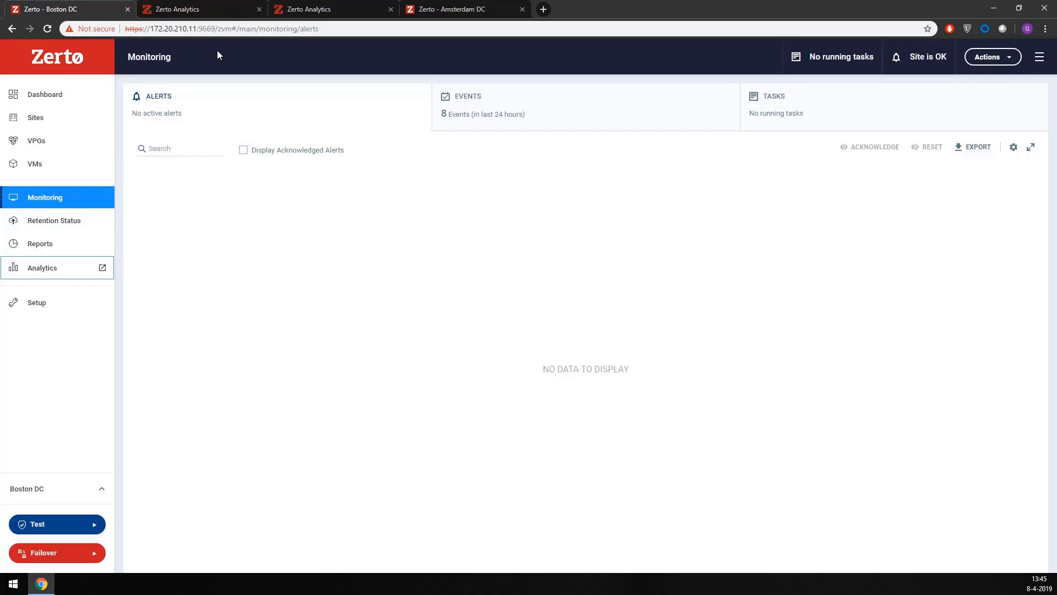
# Step: Open the Fileserver VPG for editing and review its replication and retention policy settings
pyautogui.click(65, 144)
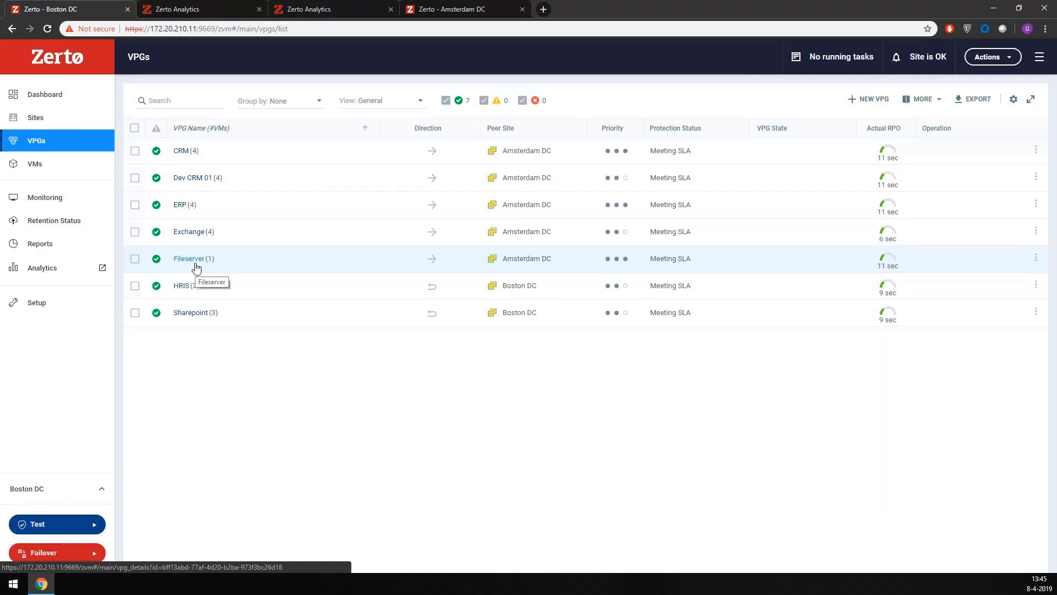
pyautogui.click(196, 264)
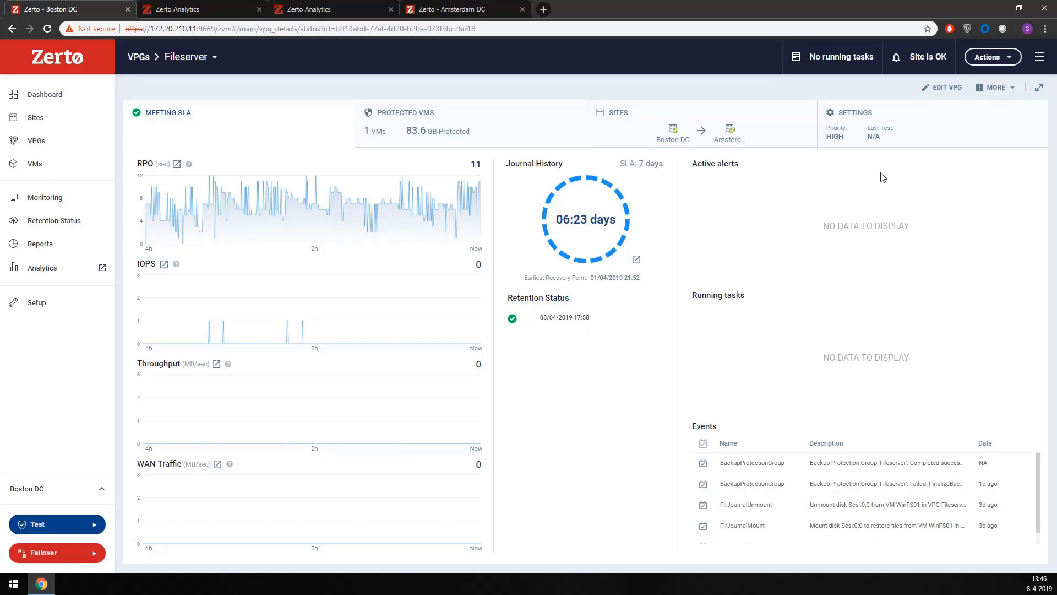
pyautogui.click(991, 98)
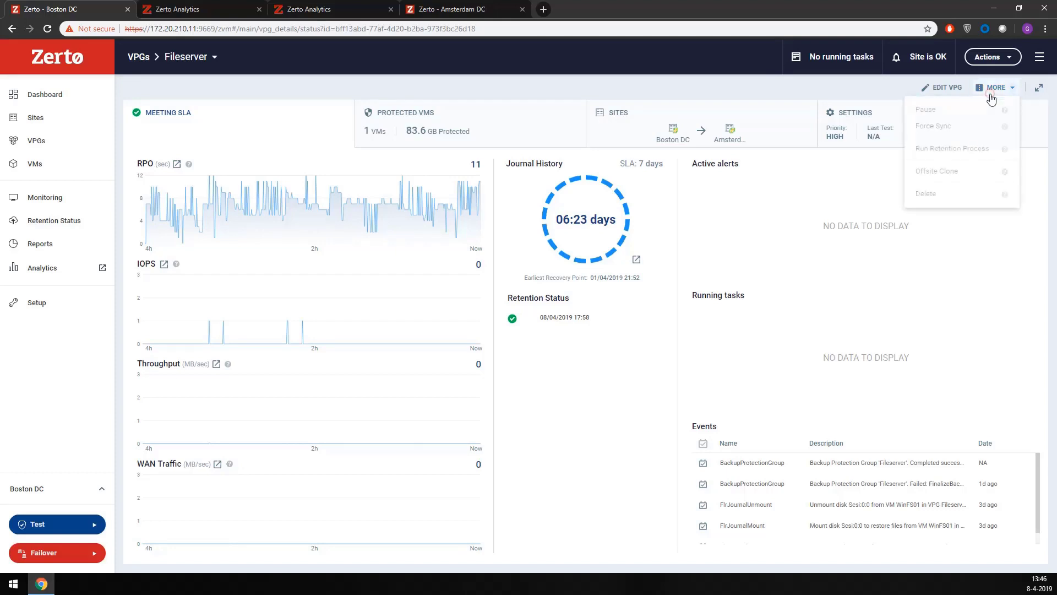
pyautogui.click(939, 90)
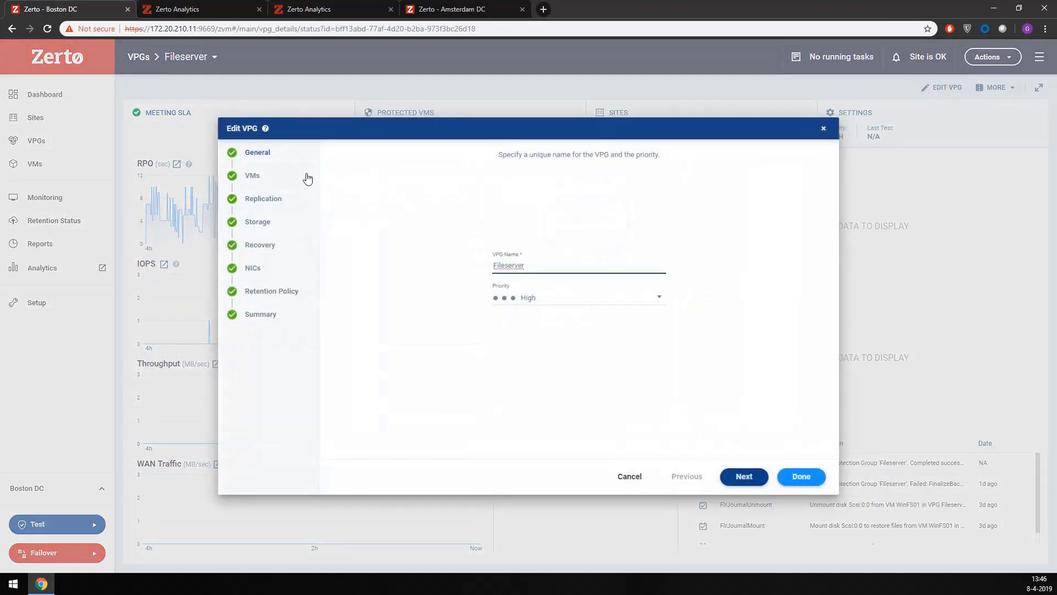
pyautogui.click(256, 201)
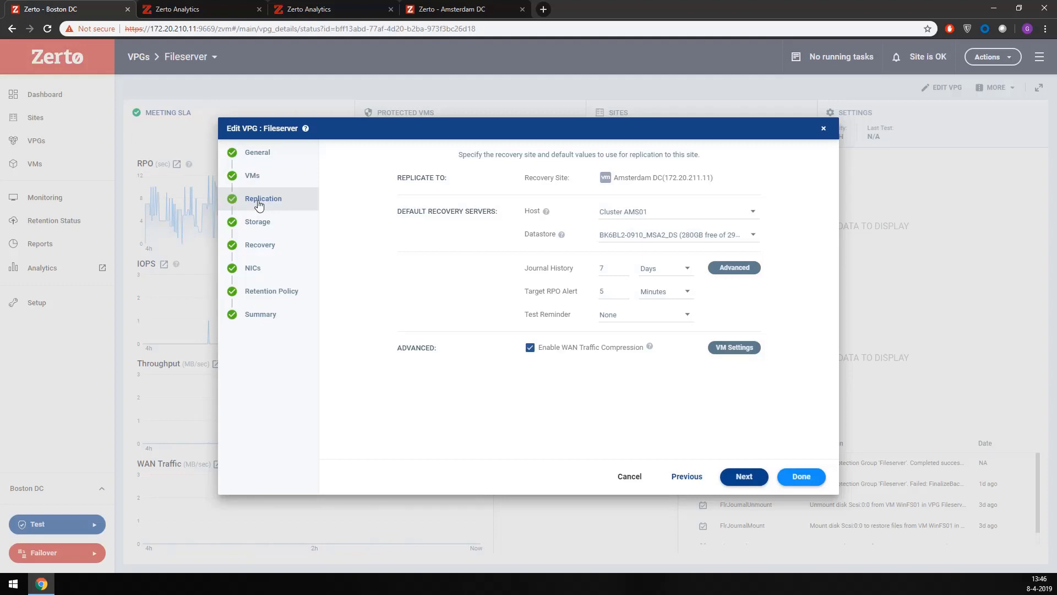
pyautogui.click(277, 297)
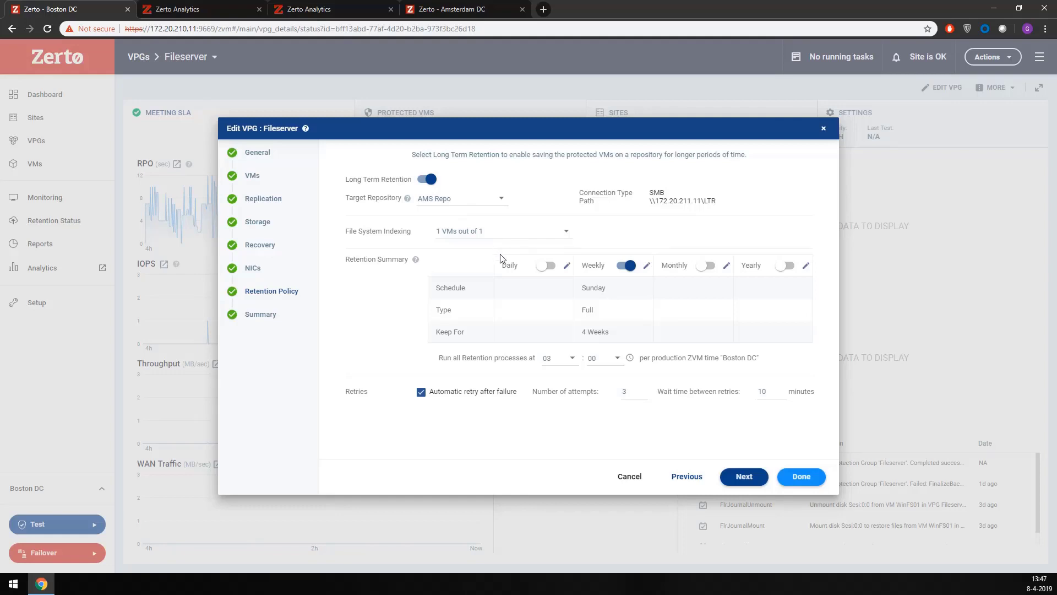
# Step: Try enabling daily, monthly and yearly retention for the Fileserver VPG, check its file system indexing VMs, and discard the edits
pyautogui.click(548, 266)
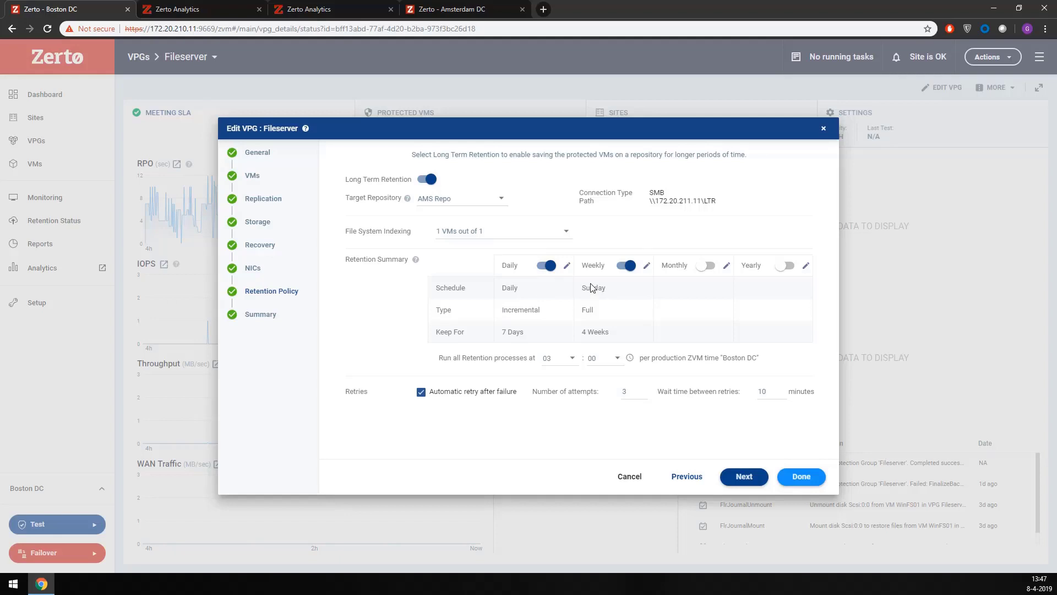
pyautogui.click(708, 265)
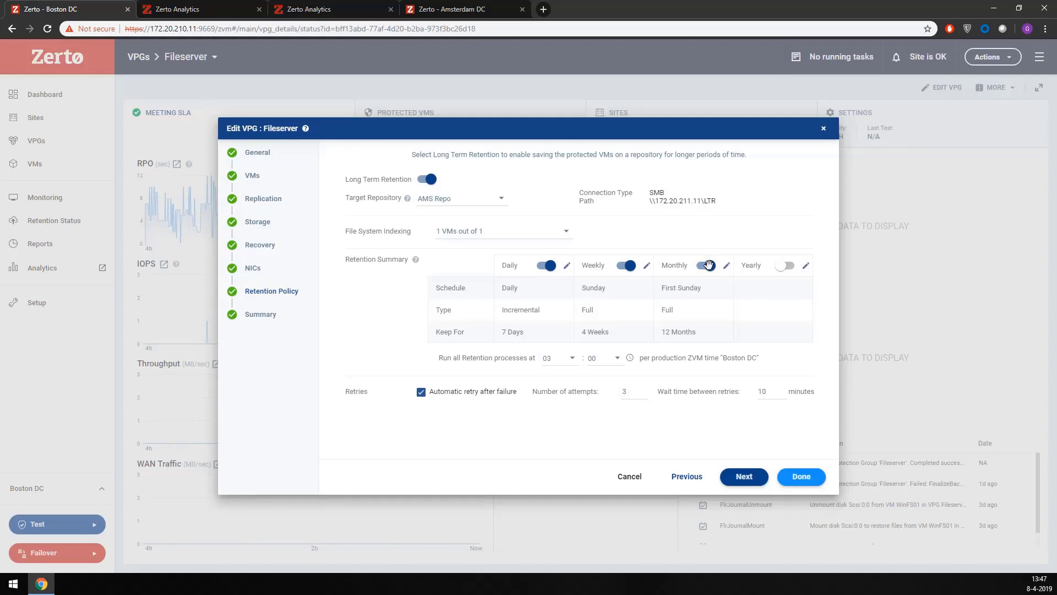
pyautogui.click(786, 266)
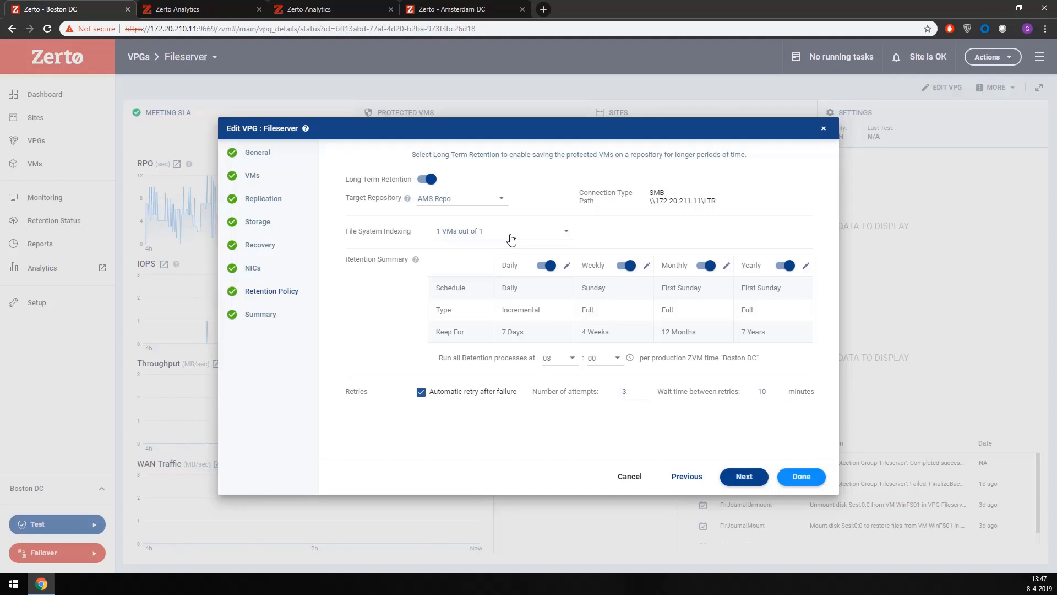
pyautogui.click(562, 231)
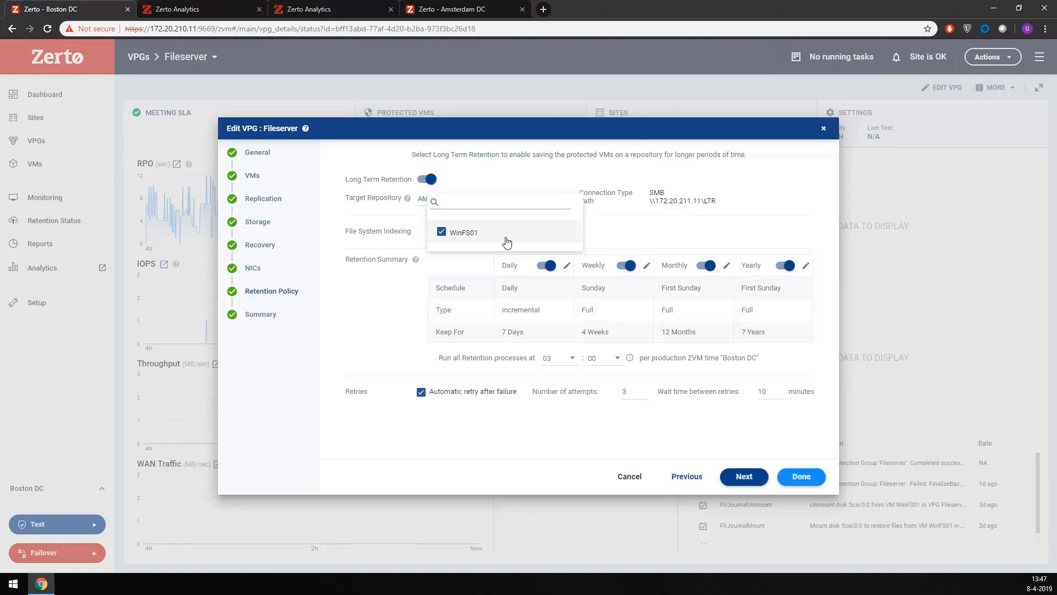
pyautogui.click(526, 396)
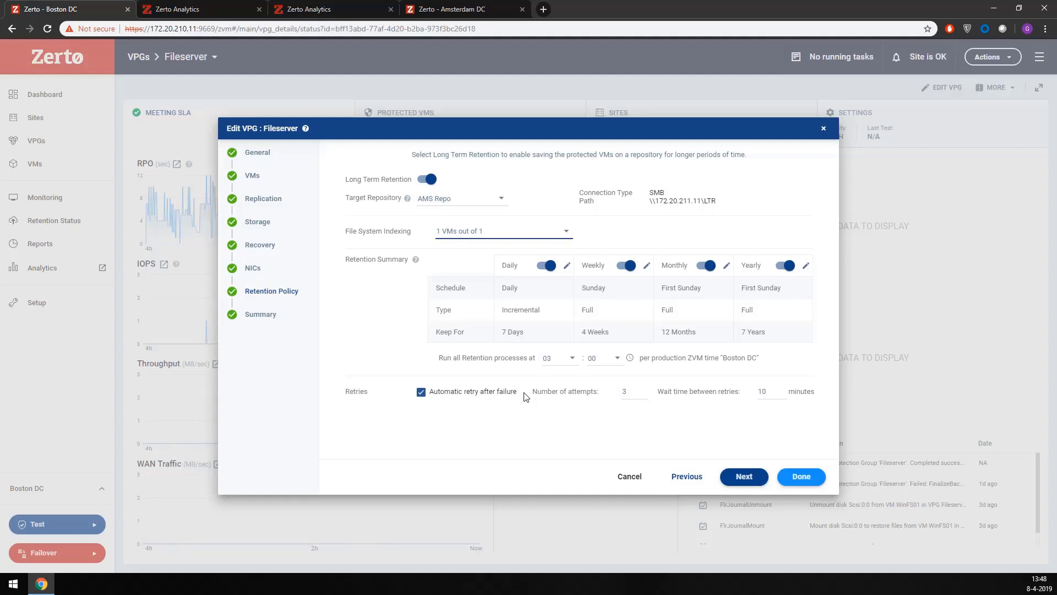
pyautogui.click(620, 476)
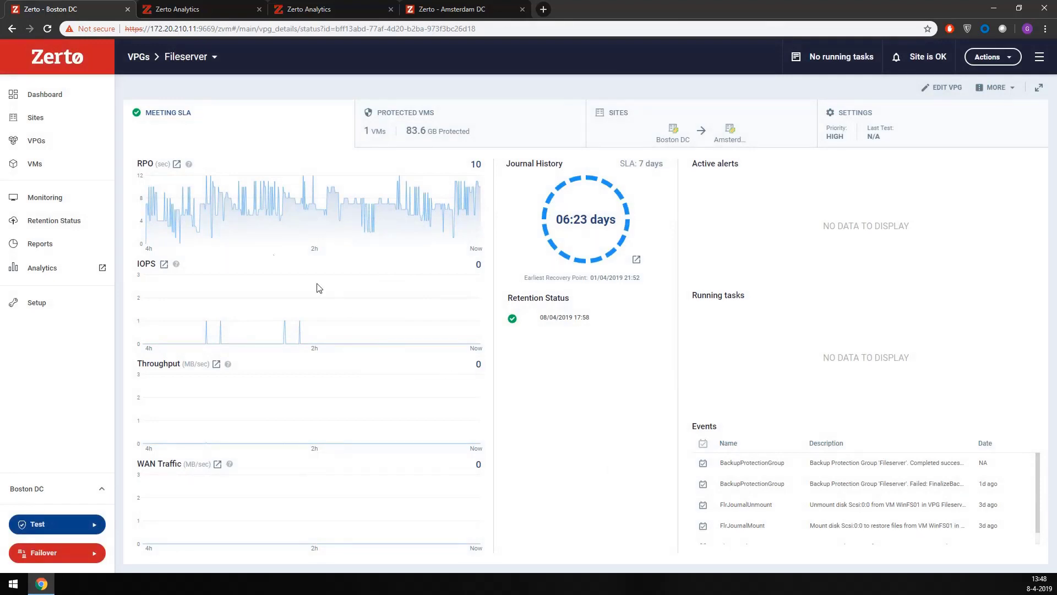
# Step: Review the retention status of the protected VPGs and VMs
pyautogui.click(78, 223)
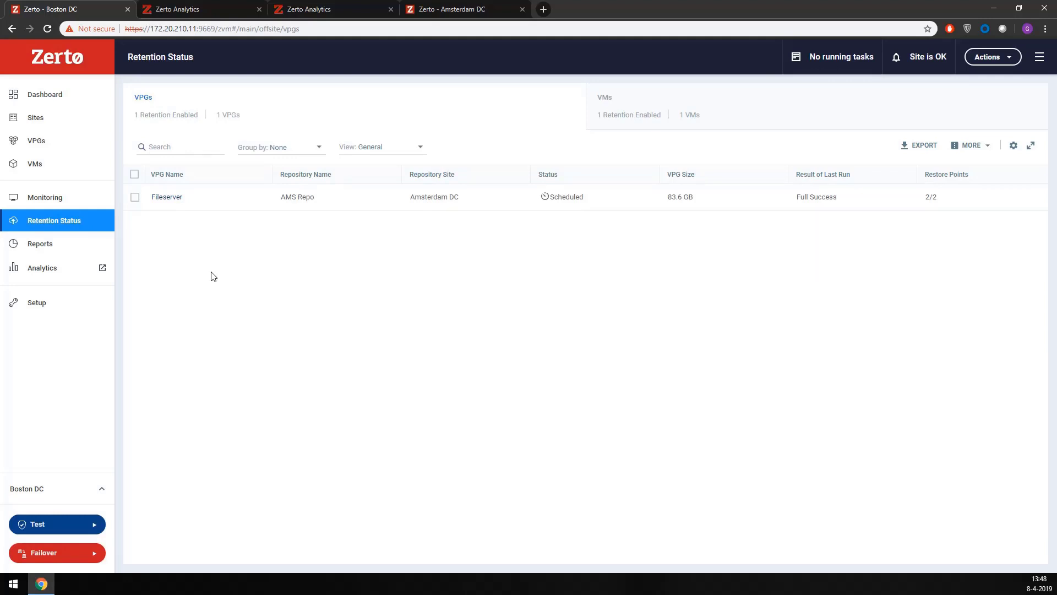
pyautogui.click(656, 113)
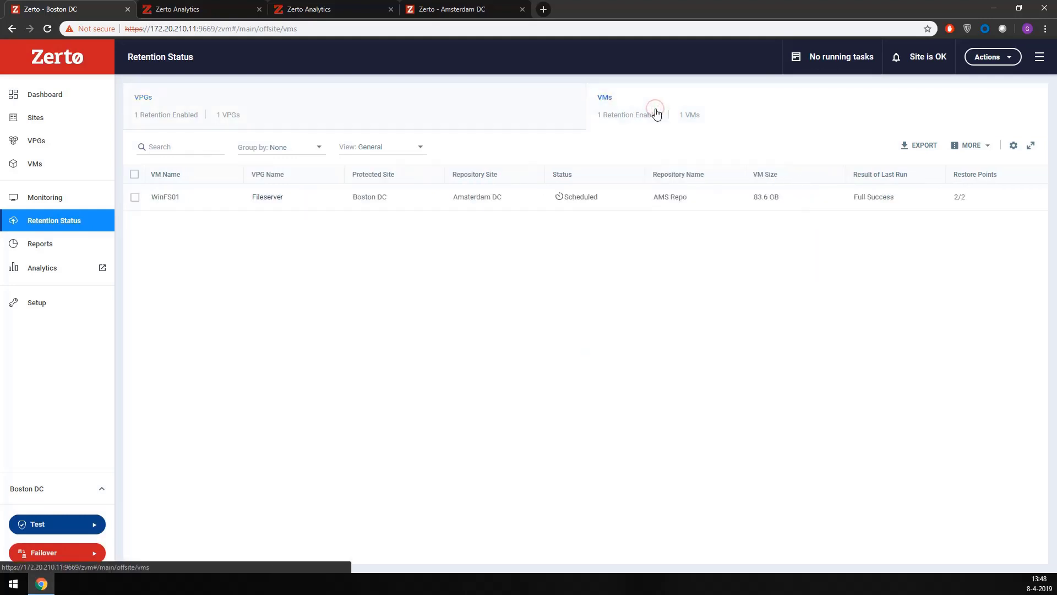
pyautogui.click(449, 113)
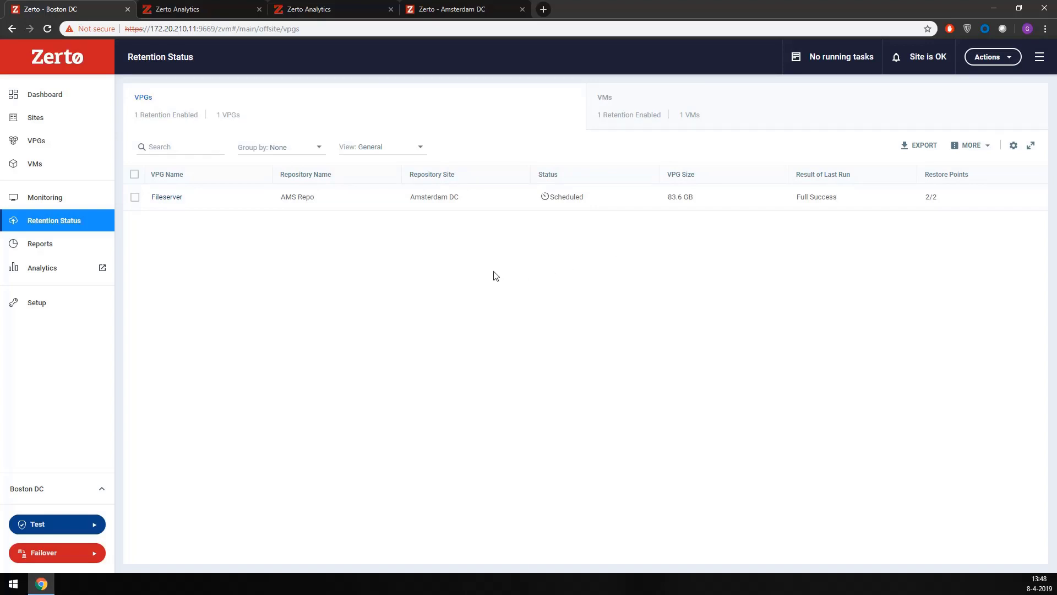
# Step: Start a restore of the Fileserver VPG from the 8 April 2019 17:58:55 restore point, including VM WinFS01
pyautogui.click(997, 61)
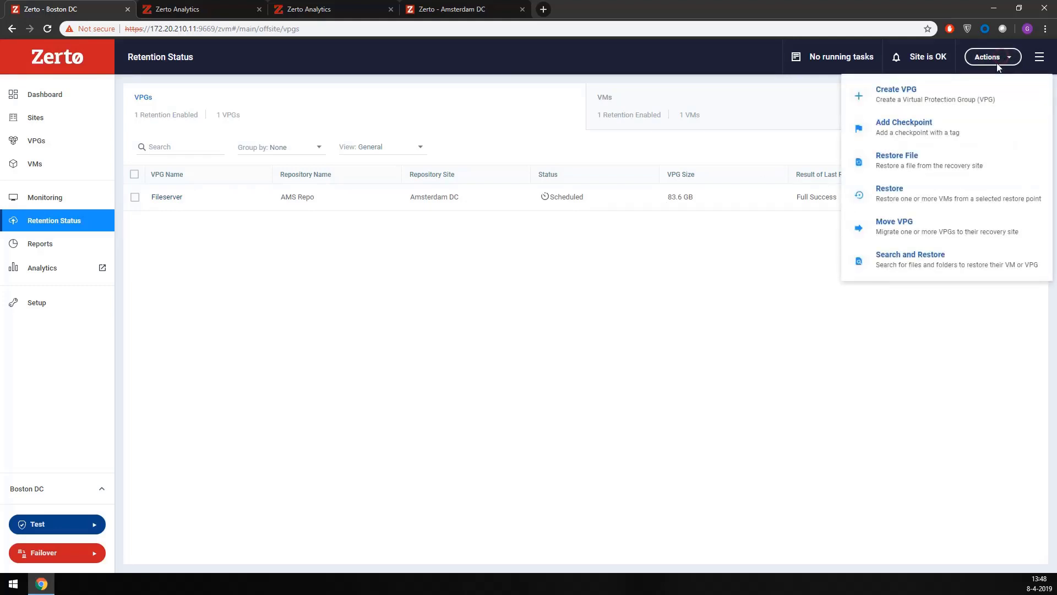
pyautogui.click(901, 204)
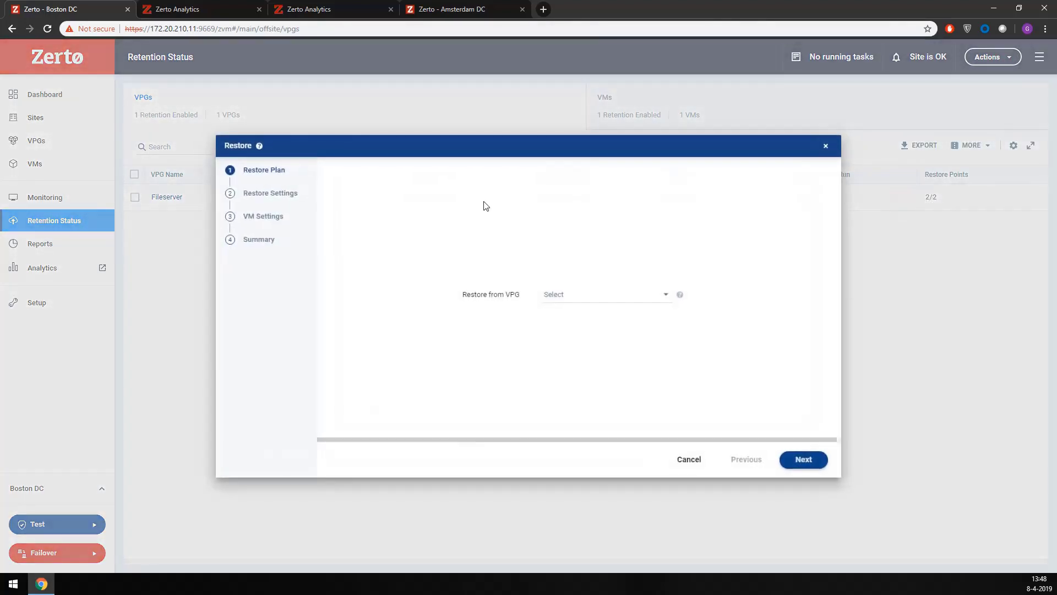
pyautogui.click(667, 297)
pyautogui.click(588, 300)
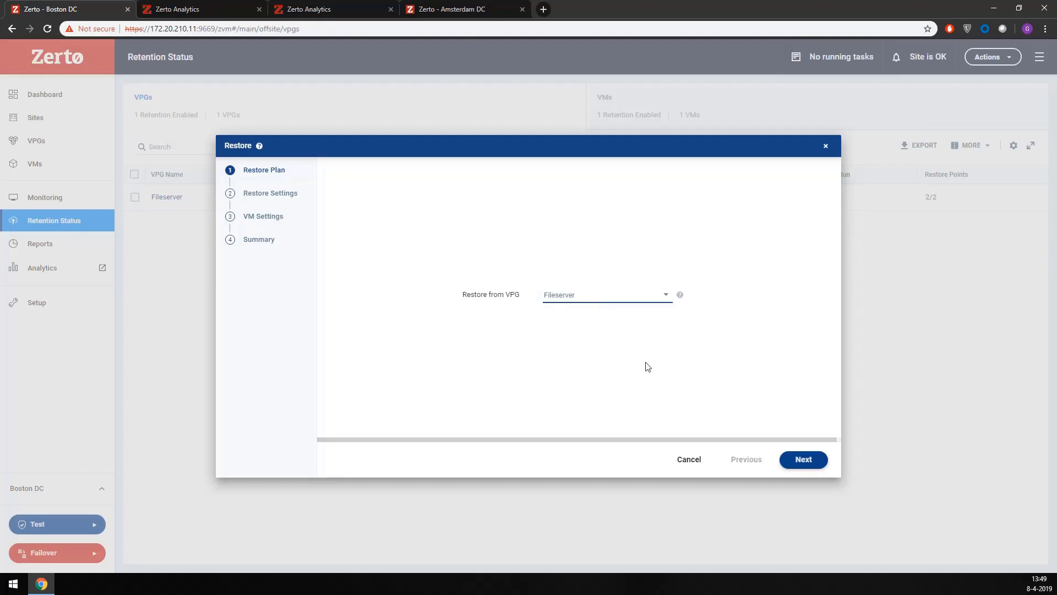
pyautogui.click(791, 460)
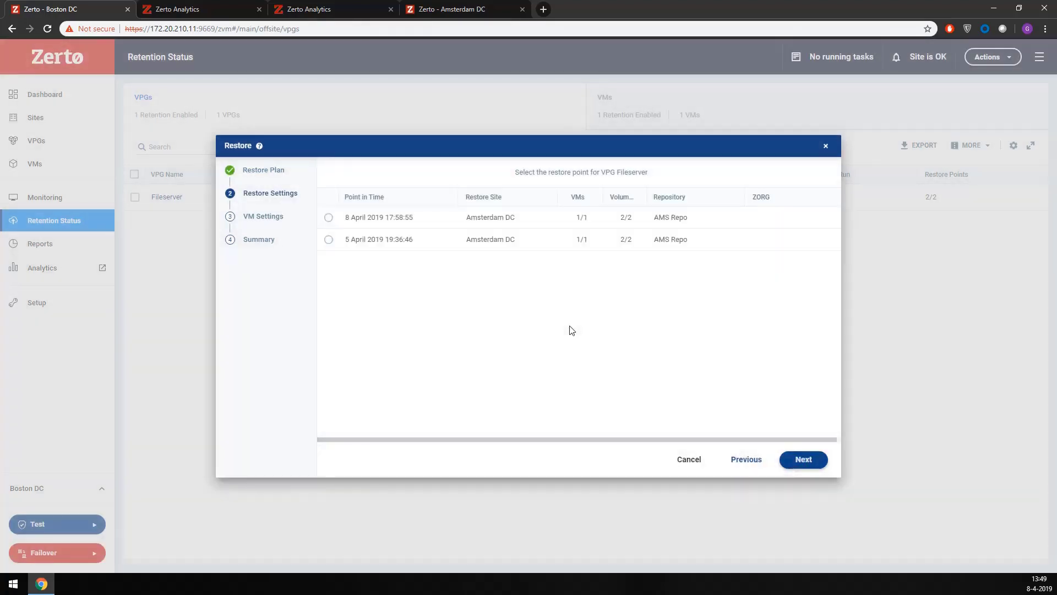
pyautogui.click(328, 217)
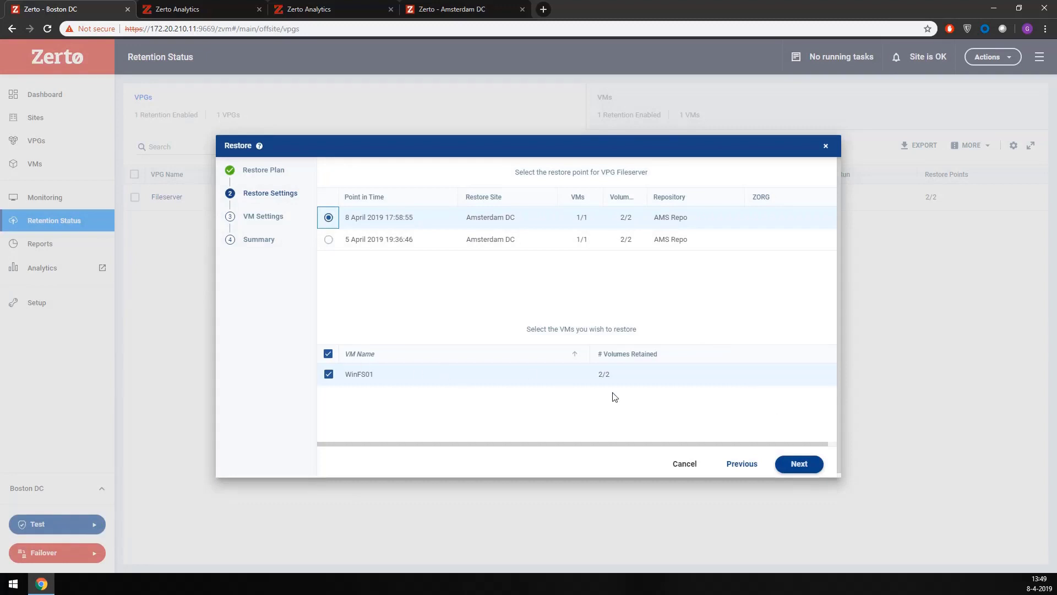
pyautogui.click(790, 465)
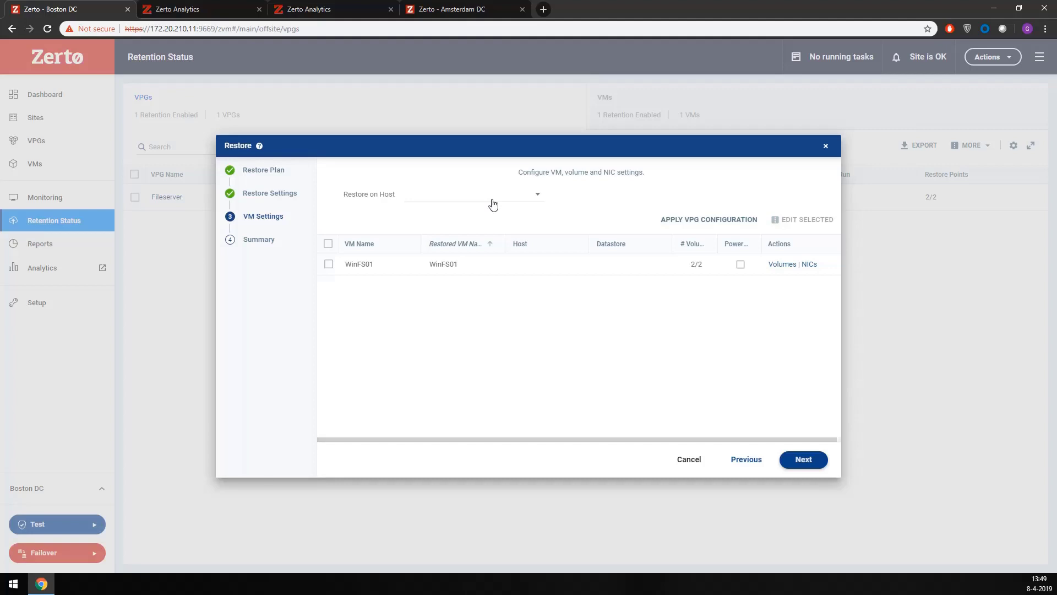
# Step: Assign WinFS01 to restore host 172.20.211.2 with a datastore, proceed to the restore summary, and cancel the restore
pyautogui.click(329, 264)
pyautogui.click(540, 203)
pyautogui.click(444, 217)
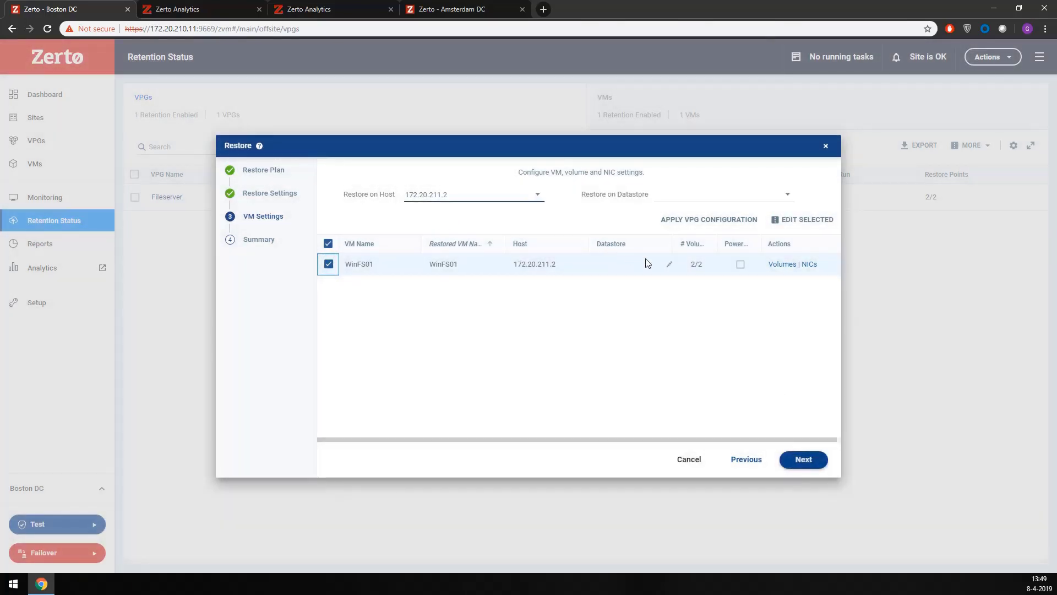
pyautogui.click(668, 271)
pyautogui.click(630, 326)
pyautogui.click(803, 459)
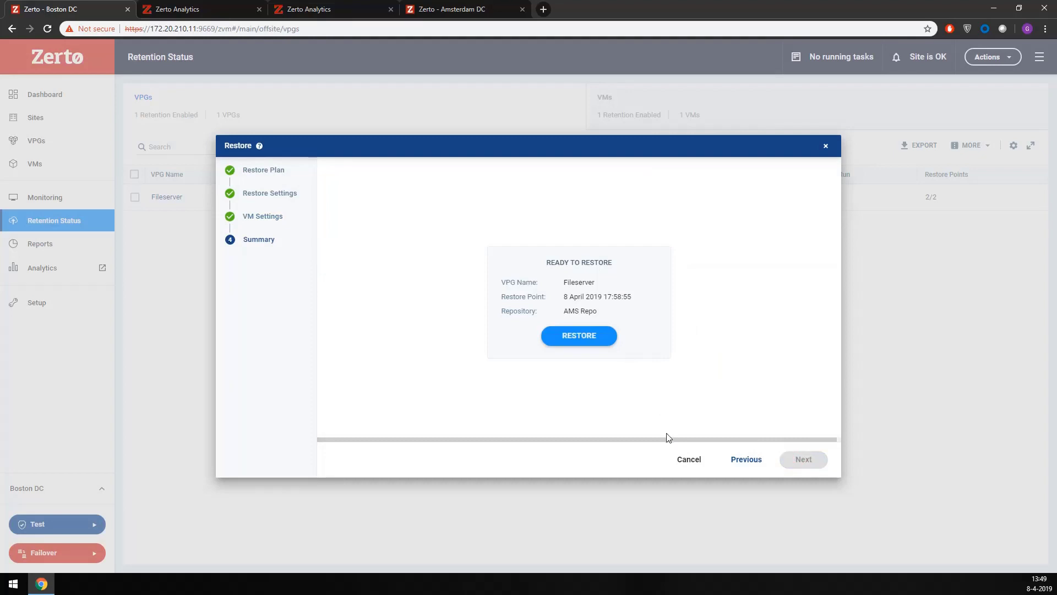
pyautogui.click(685, 463)
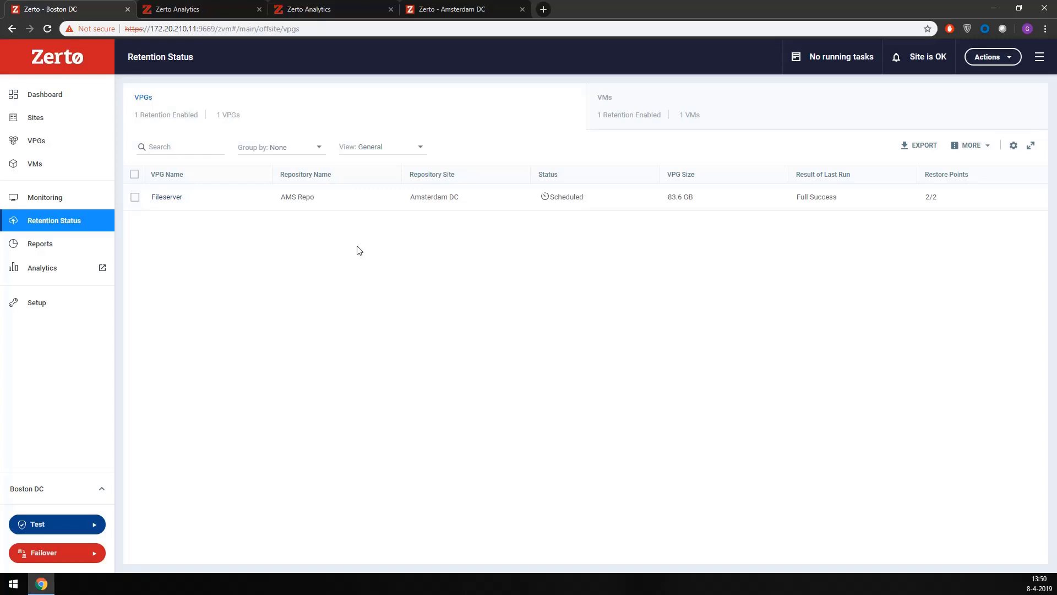
# Step: On the Amsterdam DC site, start Search and Restore for VM WinFS01 in the Fileserver VPG
pyautogui.click(441, 14)
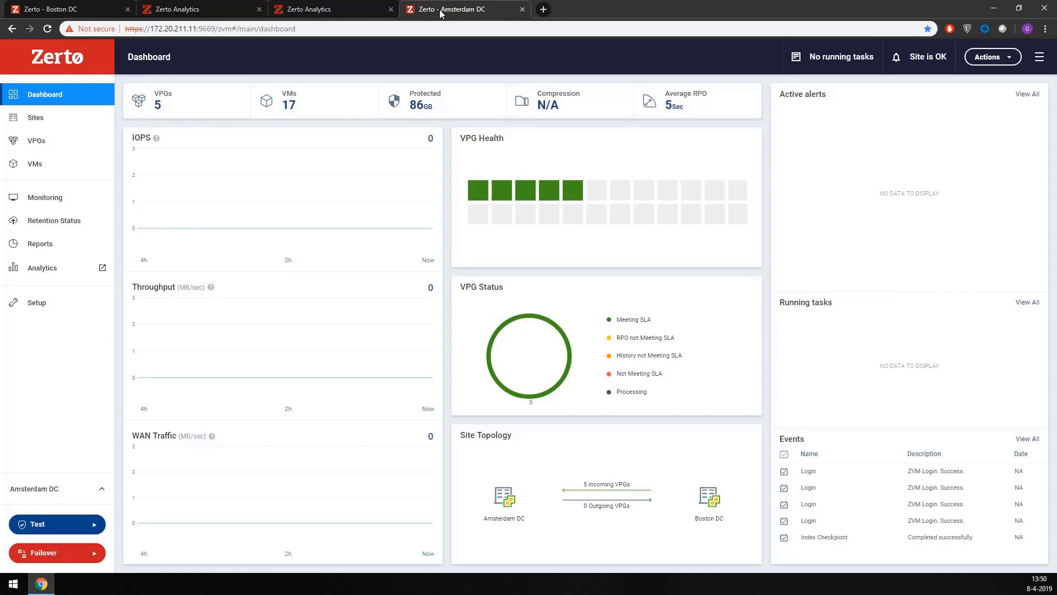
pyautogui.click(1007, 63)
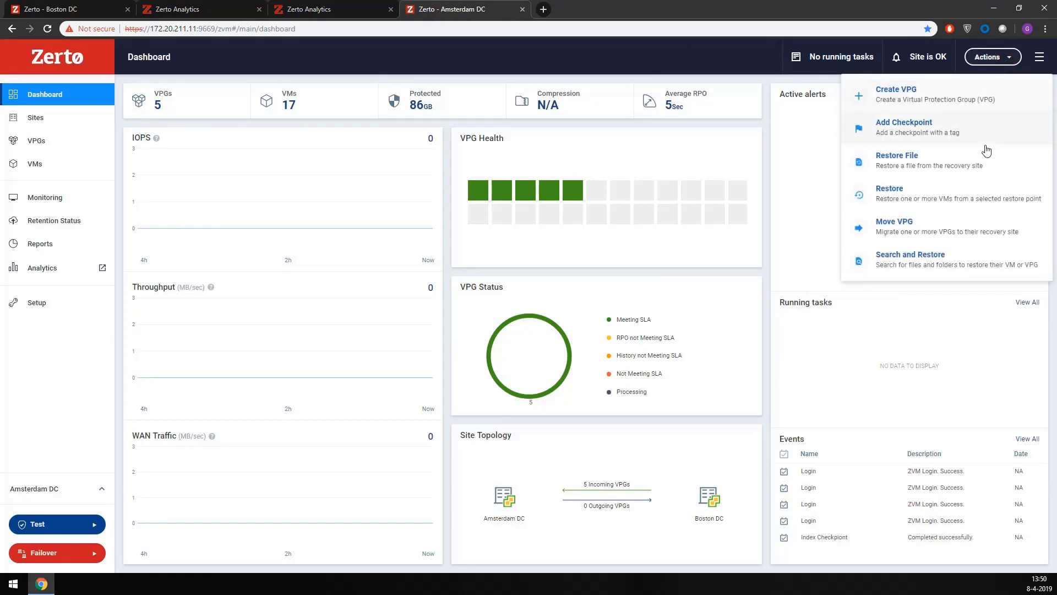
pyautogui.click(916, 270)
pyautogui.click(361, 149)
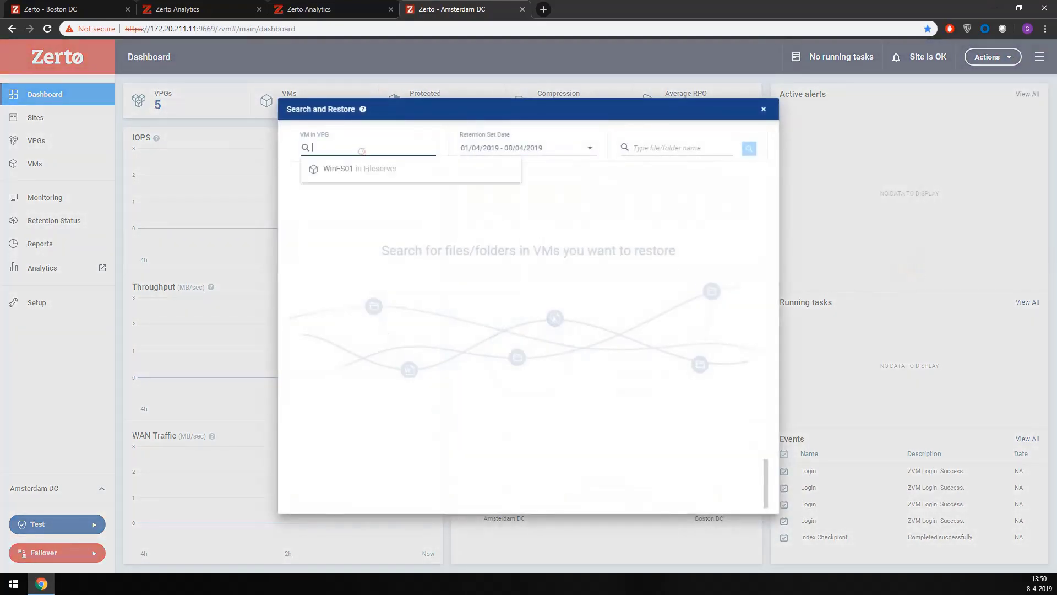
pyautogui.click(353, 169)
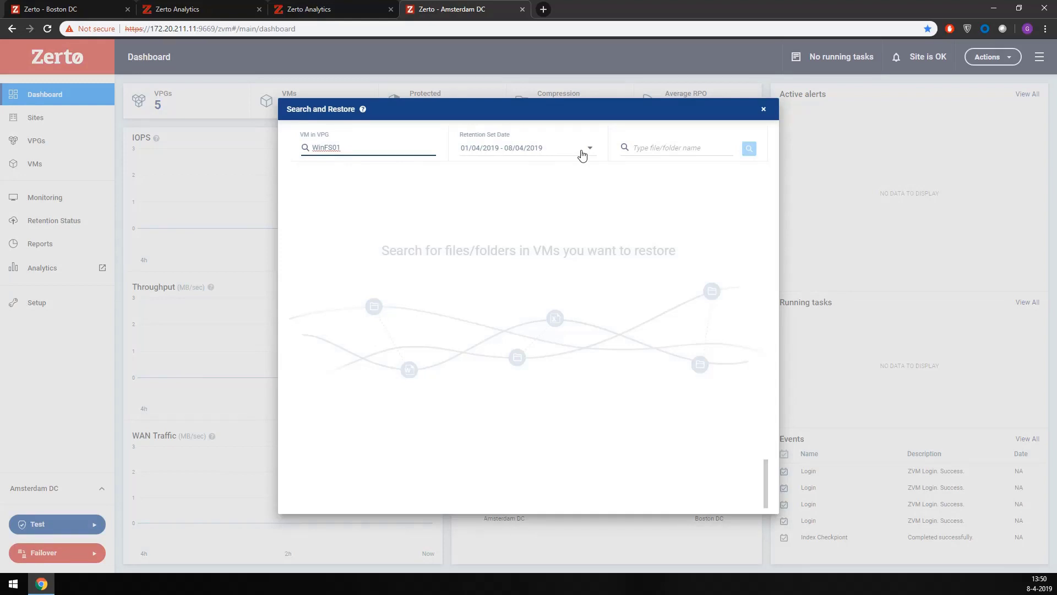
# Step: Search the retained files for "zerto" and show the retained versions of Zerto Cloud Manager Administration Guide.pdf
pyautogui.click(666, 146)
pyautogui.write('zerto')
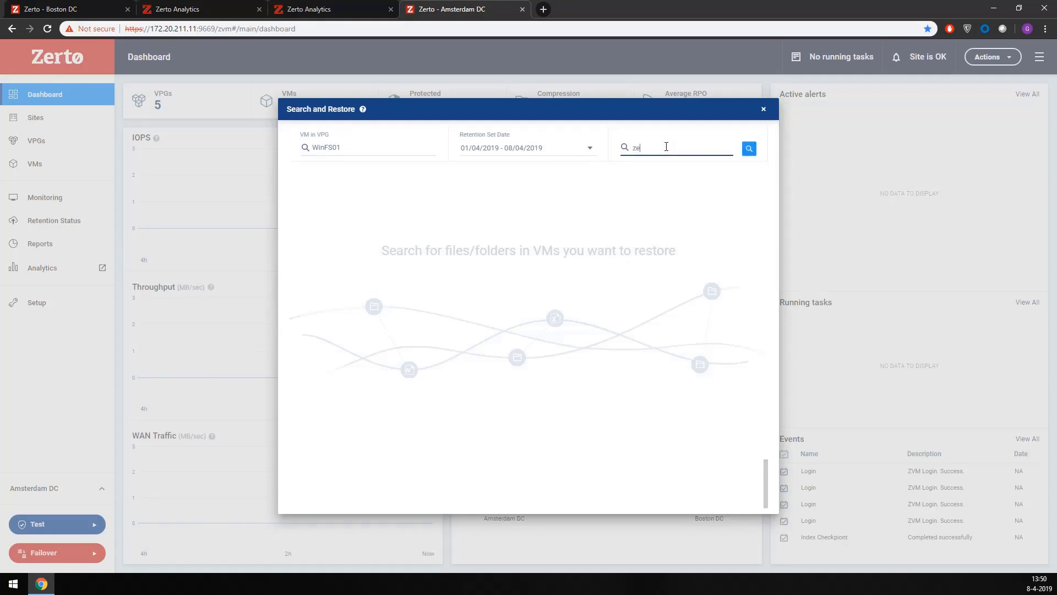
pyautogui.press('Return')
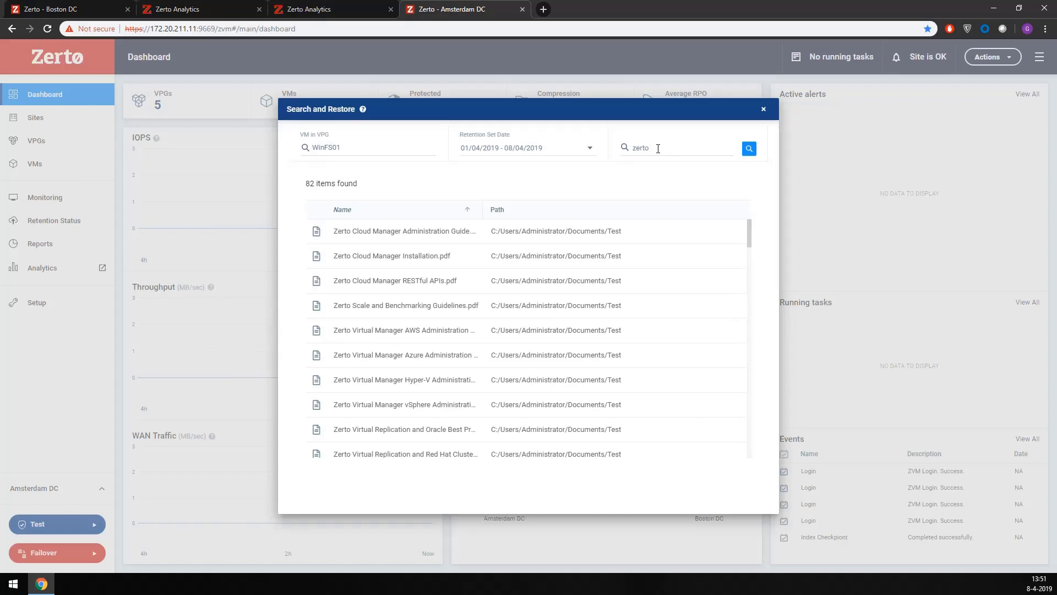
pyautogui.click(389, 236)
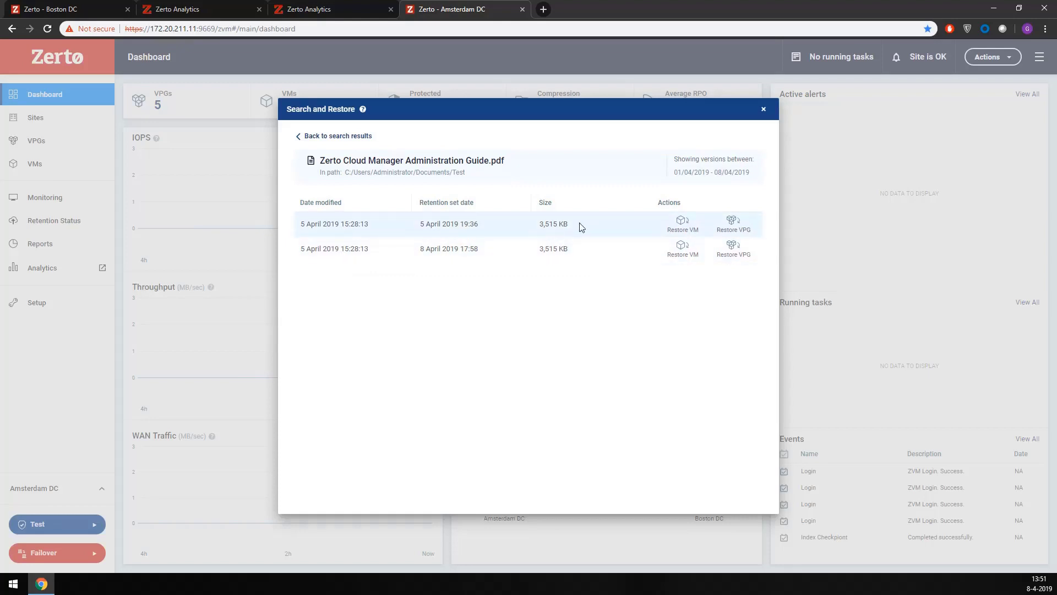
# Step: Close the Search and Restore results and show the Amsterdam DC site's configured repositories
pyautogui.click(764, 111)
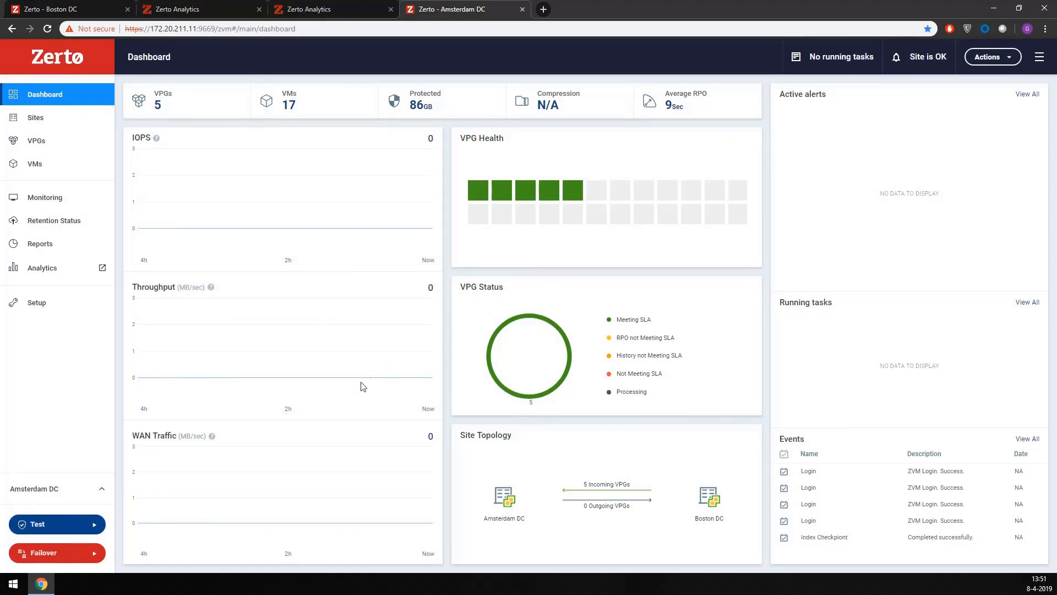
pyautogui.click(61, 309)
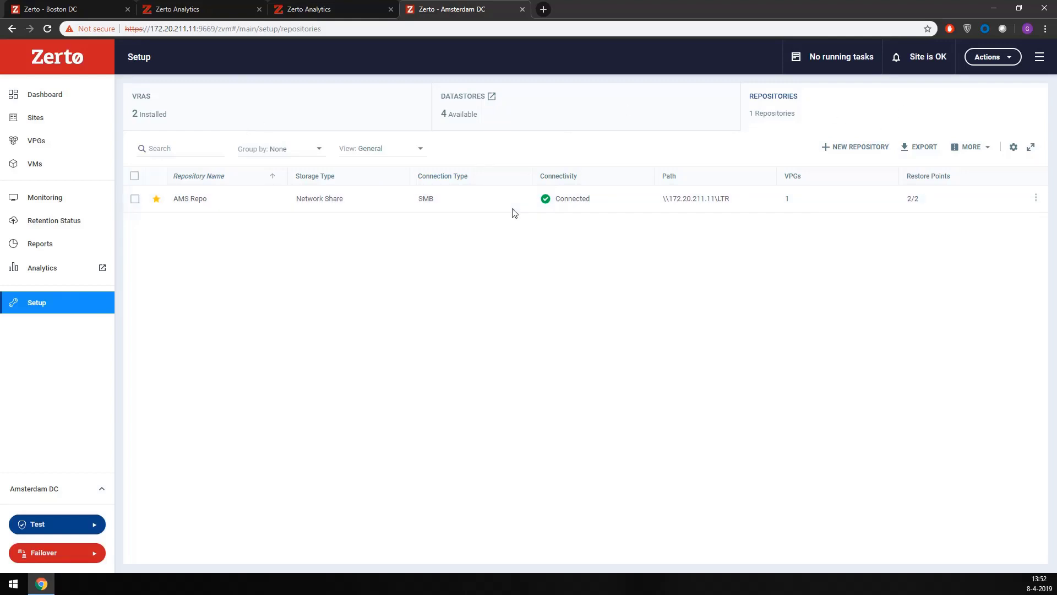
# Step: Start a new repository named Test with storage type ExaGrid, and cancel it without saving
pyautogui.click(841, 158)
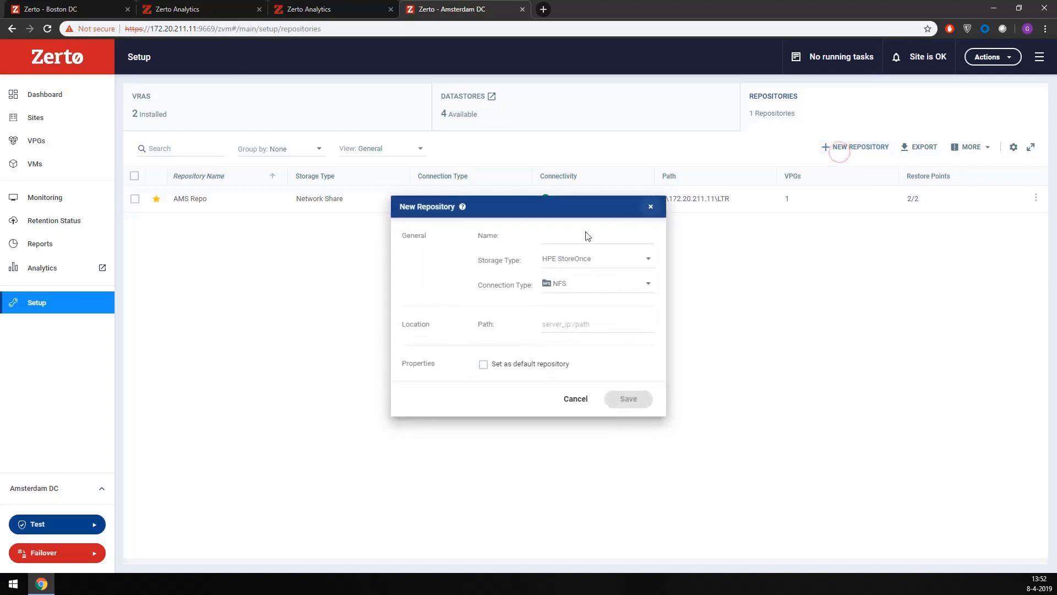
pyautogui.write('Test')
pyautogui.click(603, 264)
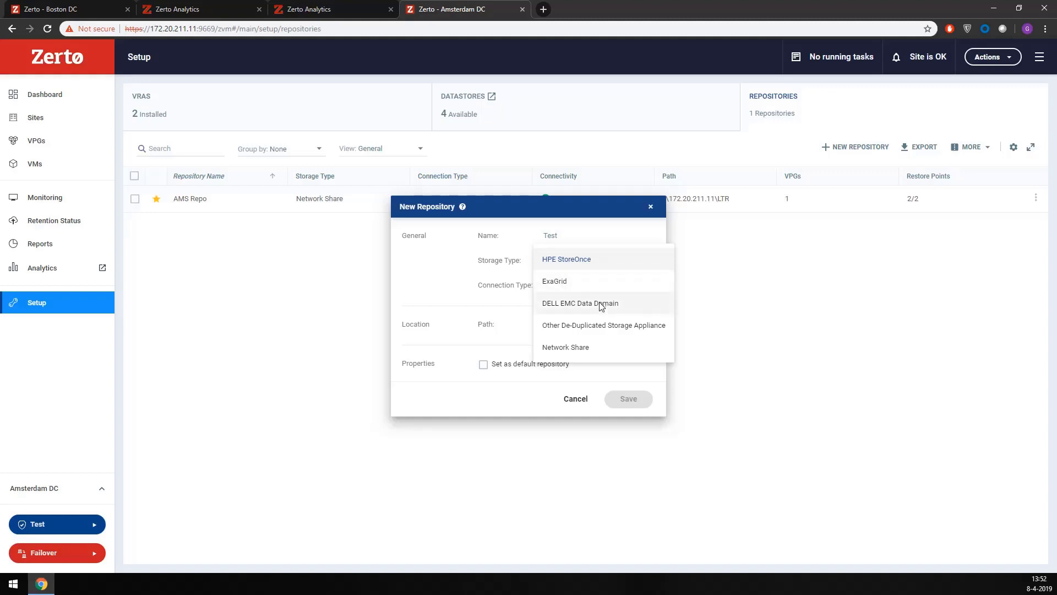
pyautogui.click(579, 286)
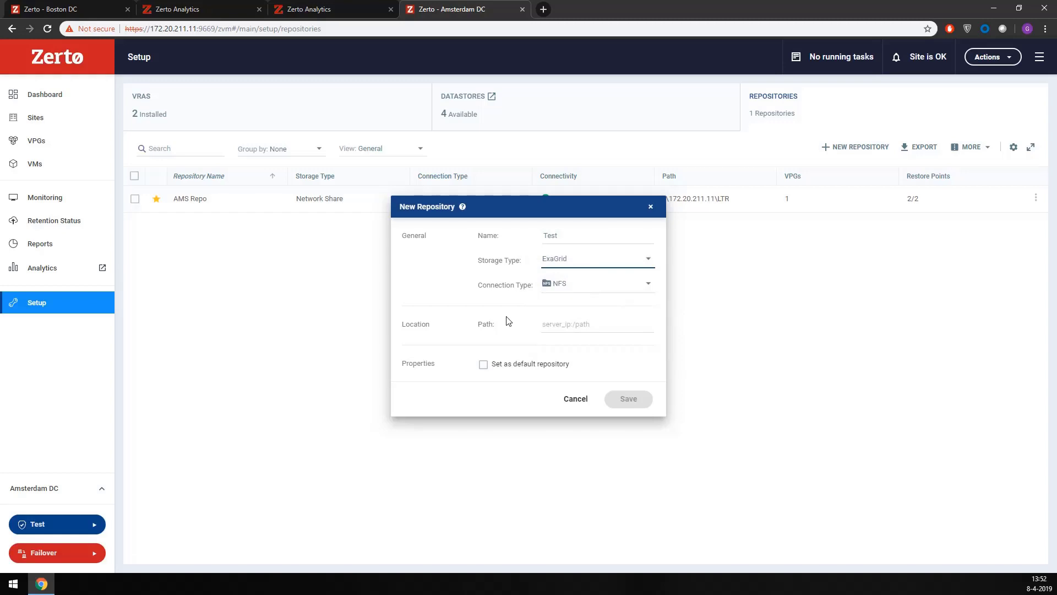
pyautogui.click(580, 405)
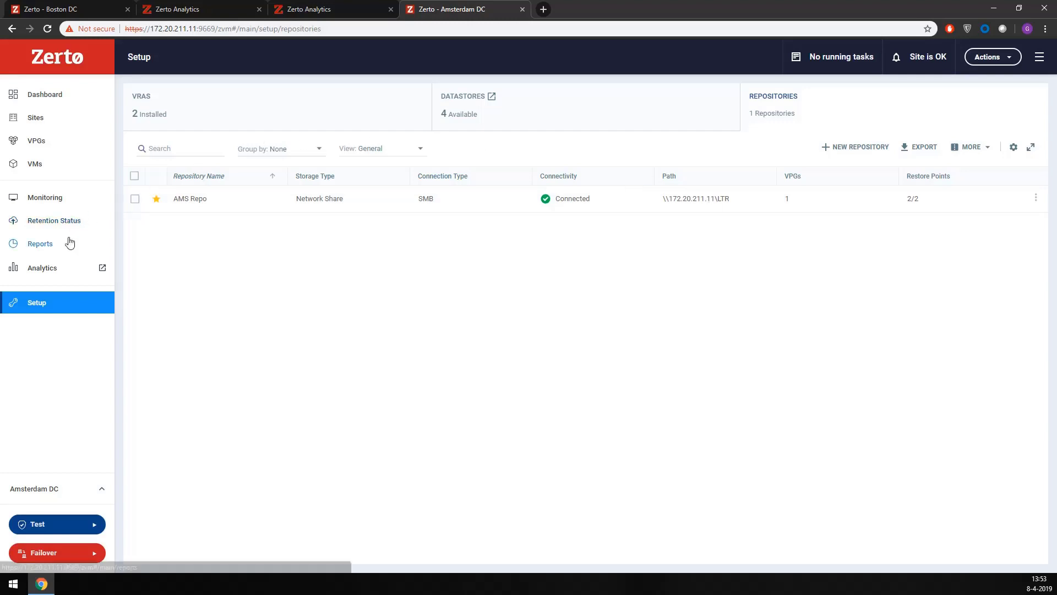
# Step: Review the Evacuate Host options for the VRA on host 172.20.211.1, and close them without applying
pyautogui.click(177, 108)
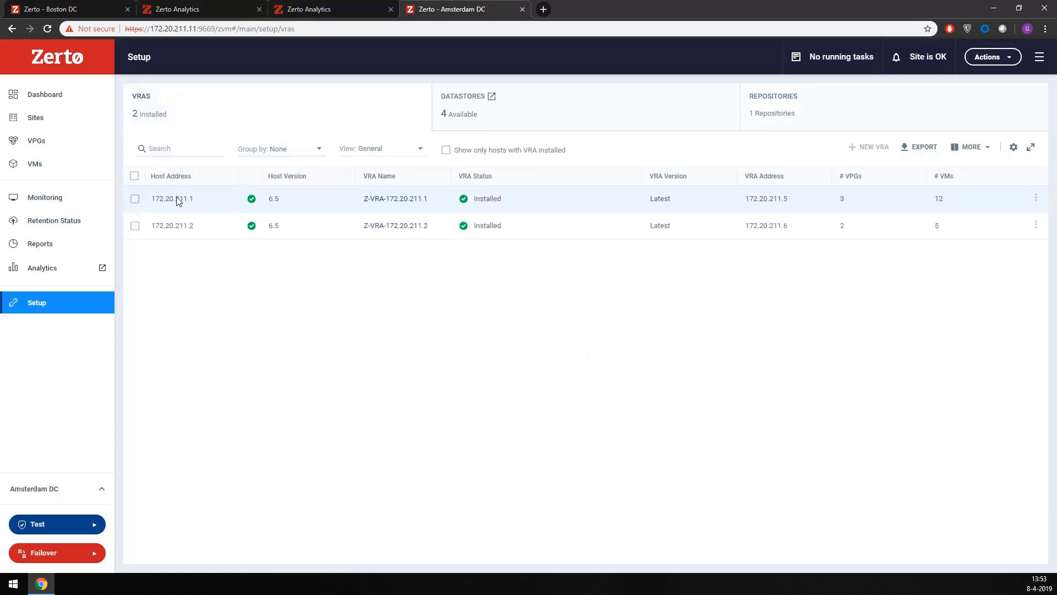
pyautogui.click(134, 200)
pyautogui.click(986, 147)
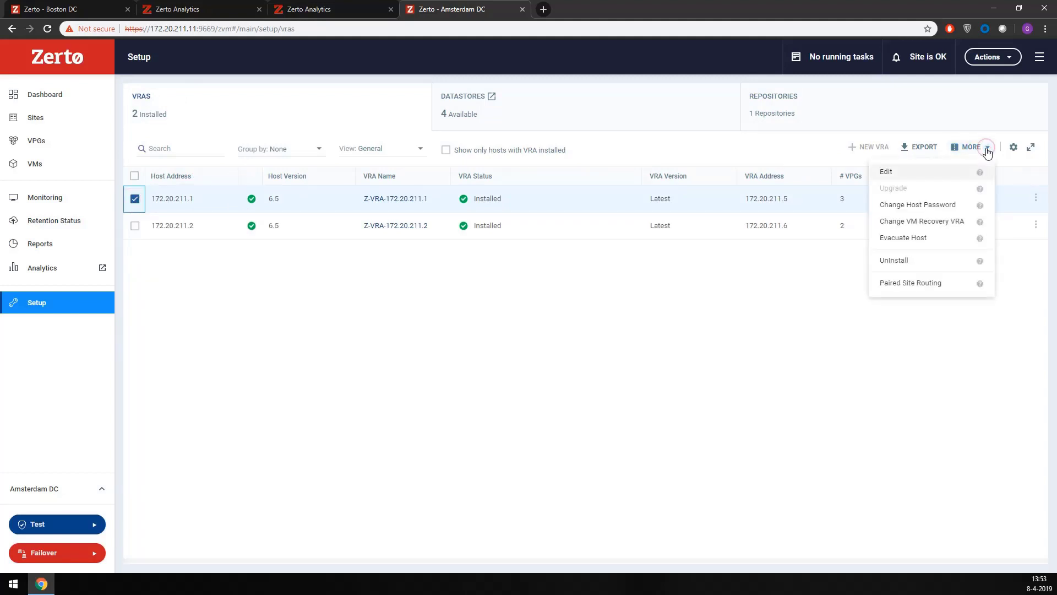
pyautogui.click(918, 238)
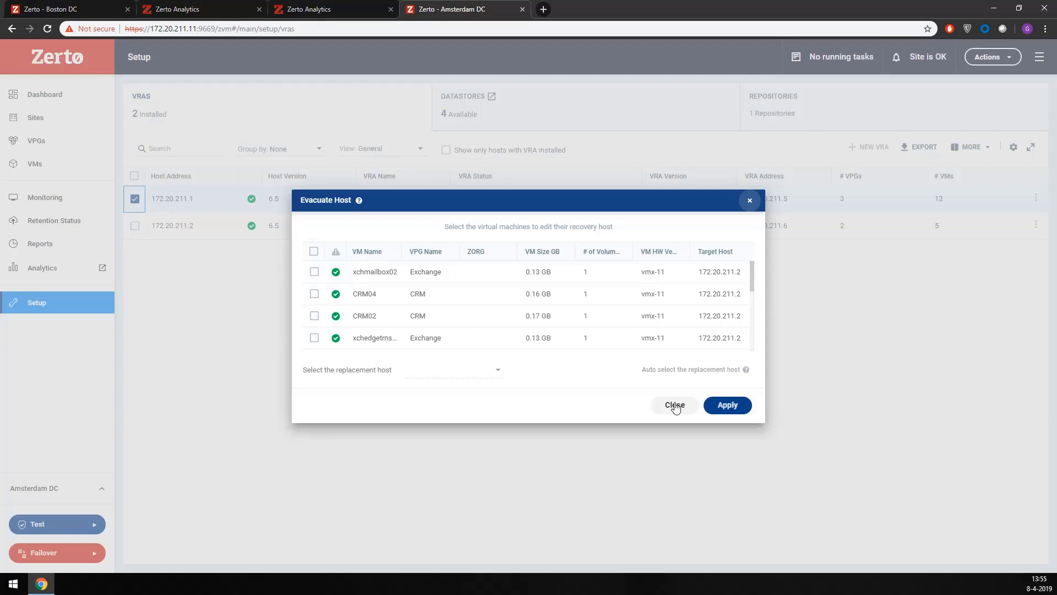
pyautogui.click(675, 406)
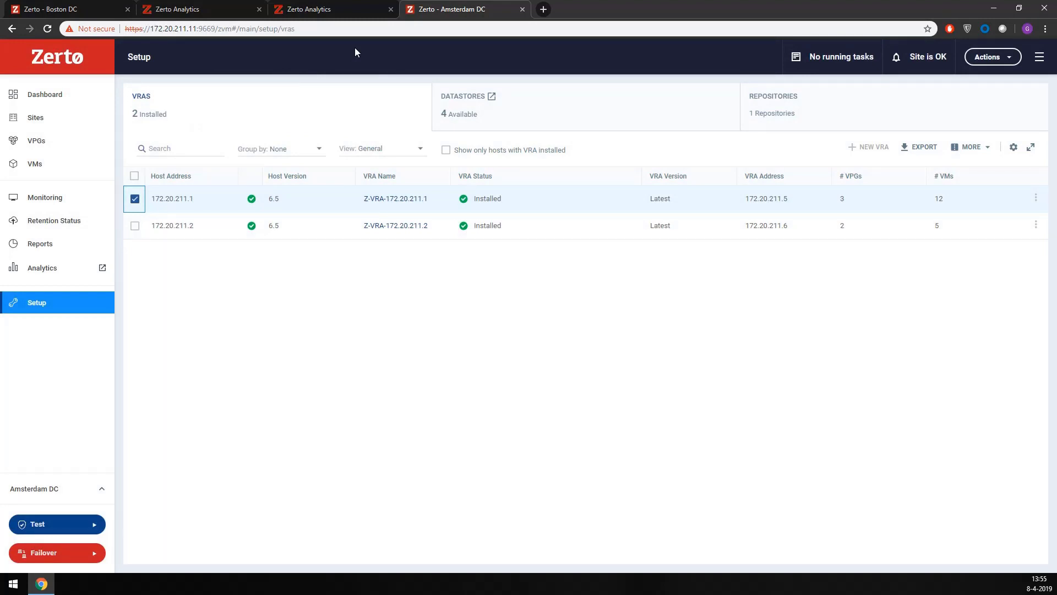
# Step: Switch to Zerto Analytics and view the storage usage of Amsterdam DC datastore BK6BL2-0910_MSA2_DS
pyautogui.click(325, 14)
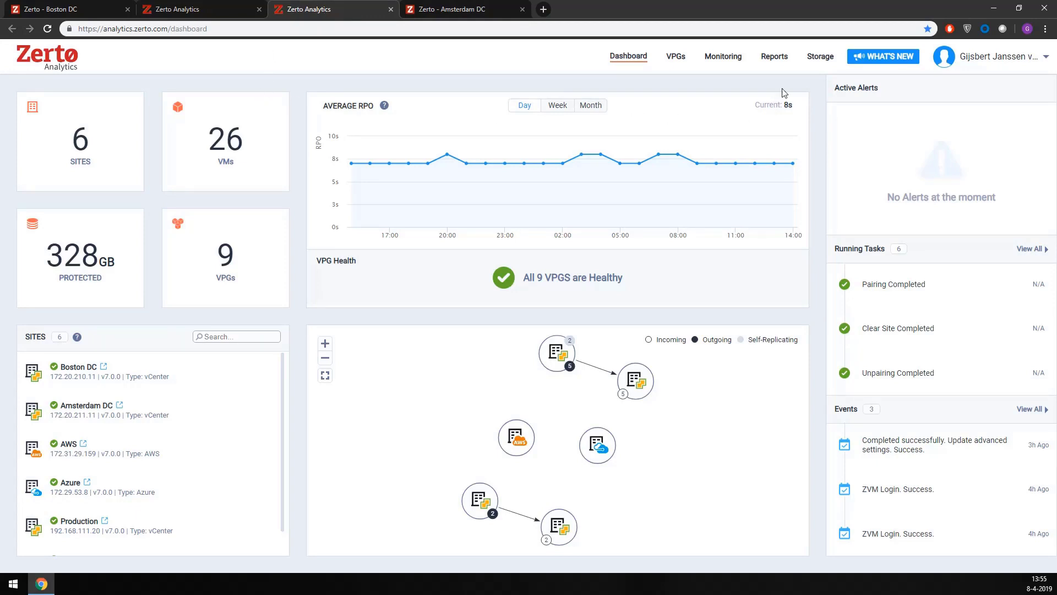
pyautogui.click(819, 57)
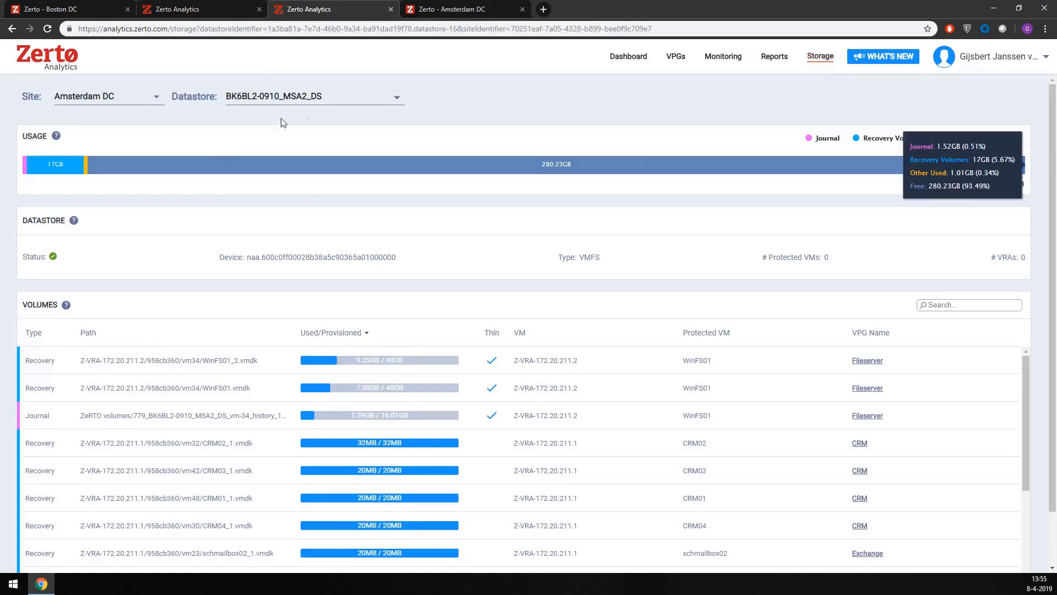
pyautogui.click(363, 101)
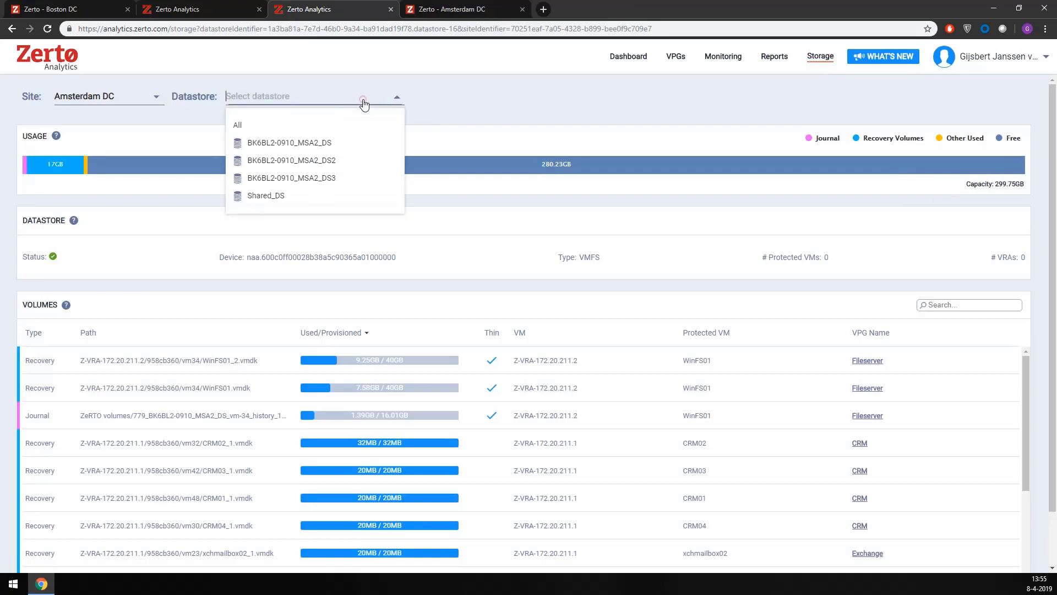
pyautogui.click(329, 146)
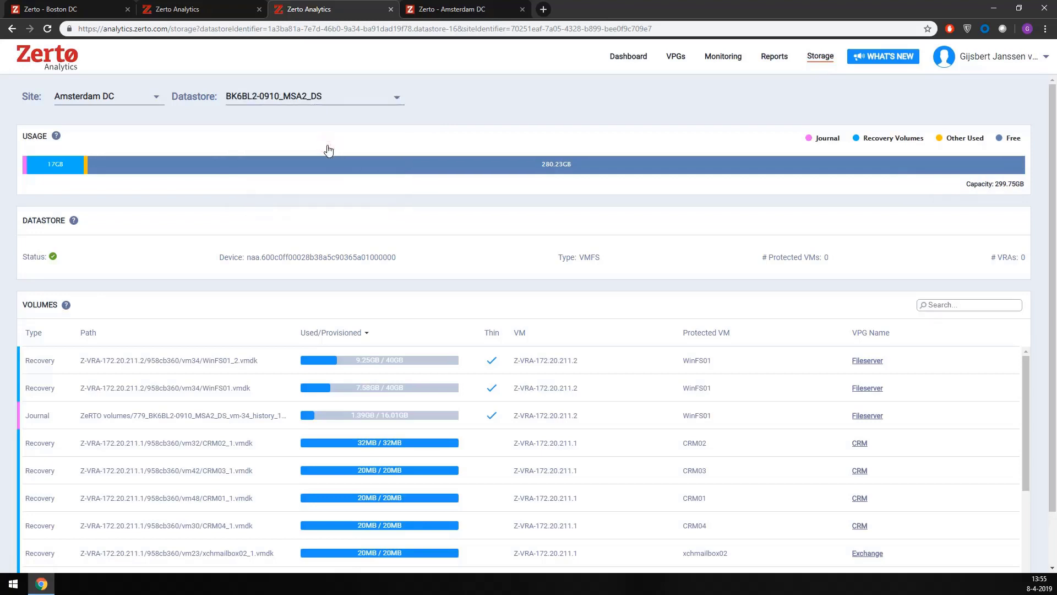
# Step: Examine the usage and the journal and recovery volumes of datastore BK6BL2-0910_MSA2_DS2
pyautogui.click(337, 104)
pyautogui.click(308, 161)
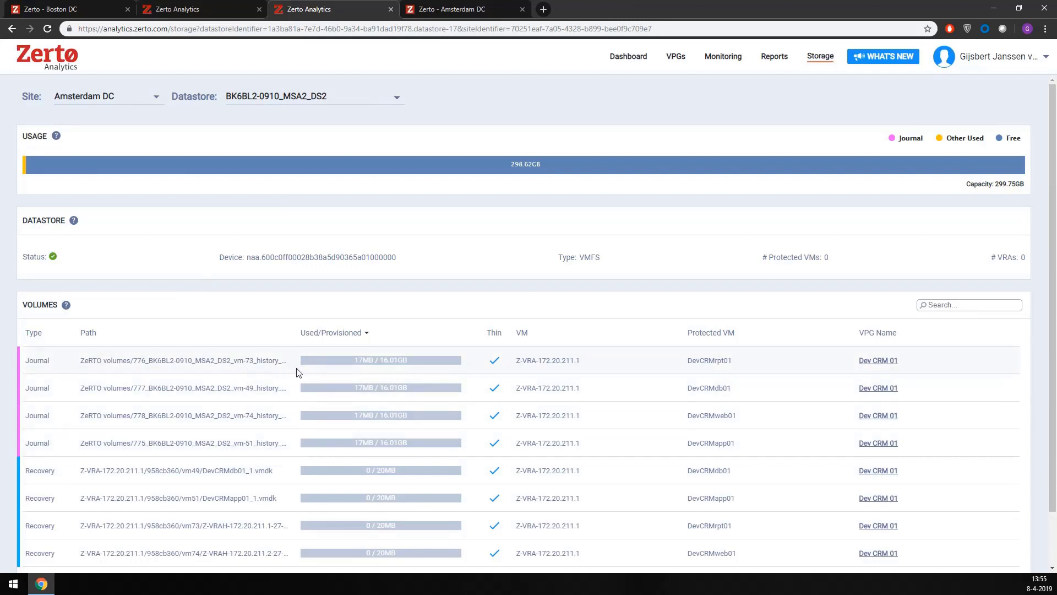
pyautogui.scroll(-1, 298, 372)
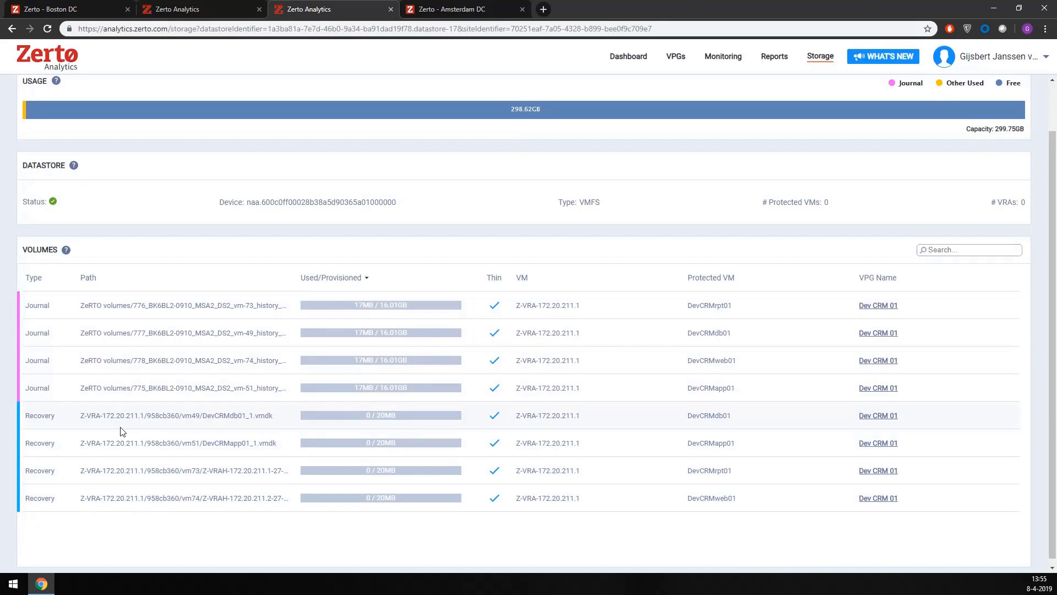
pyautogui.scroll(1, 121, 431)
# Step: Examine the usage and appliance volumes of datastore Shared_DS
pyautogui.click(288, 95)
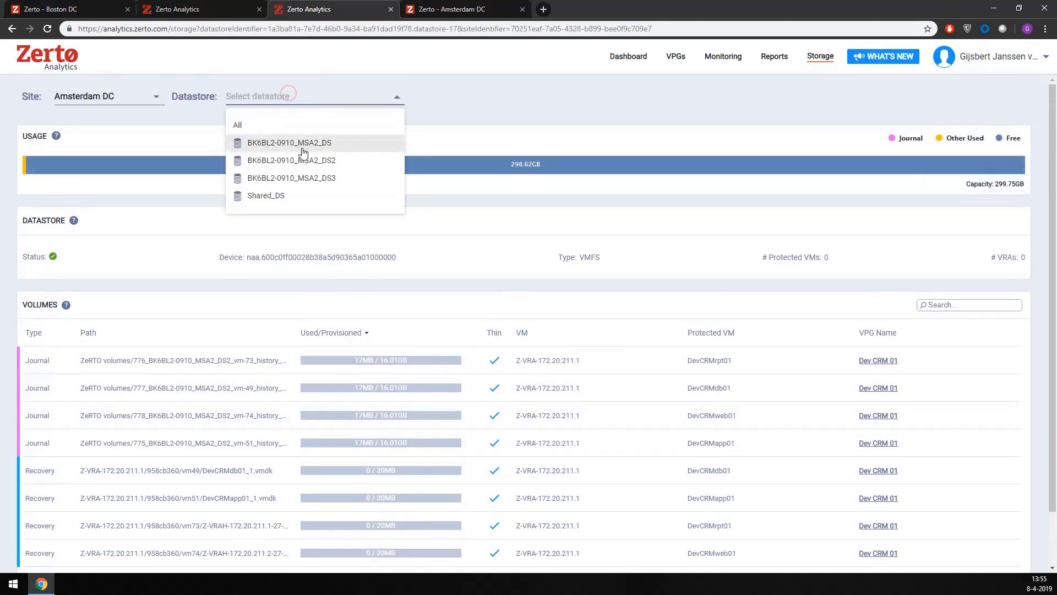
pyautogui.click(286, 197)
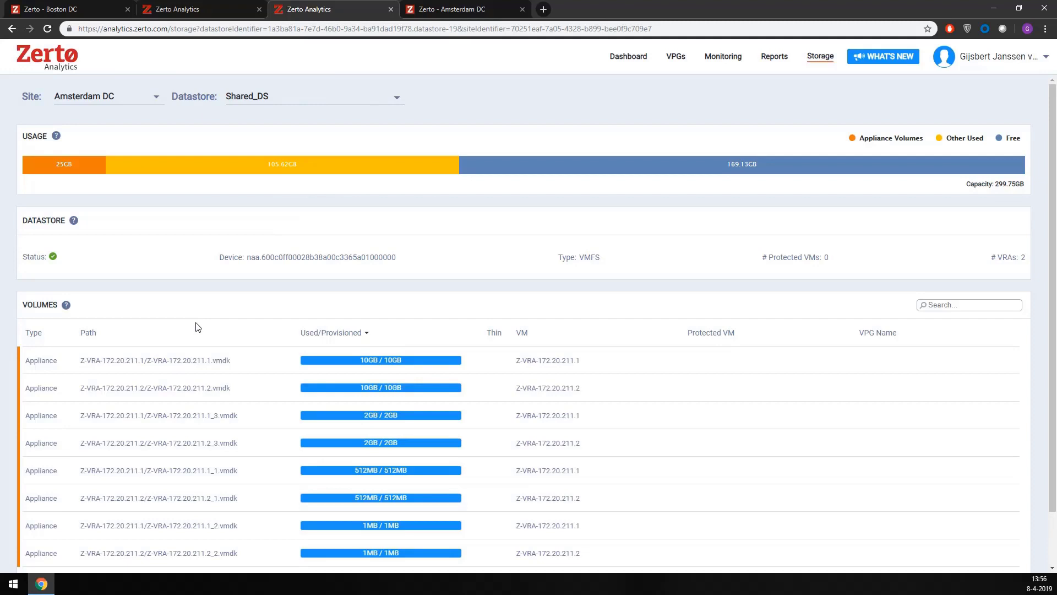
pyautogui.scroll(-1, 234, 308)
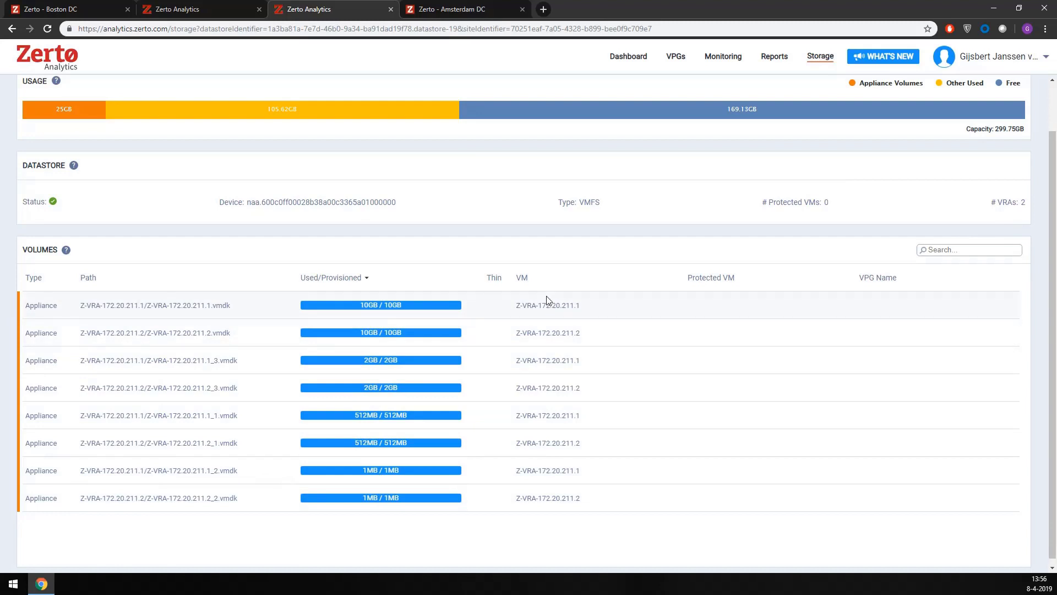
pyautogui.scroll(1, 546, 300)
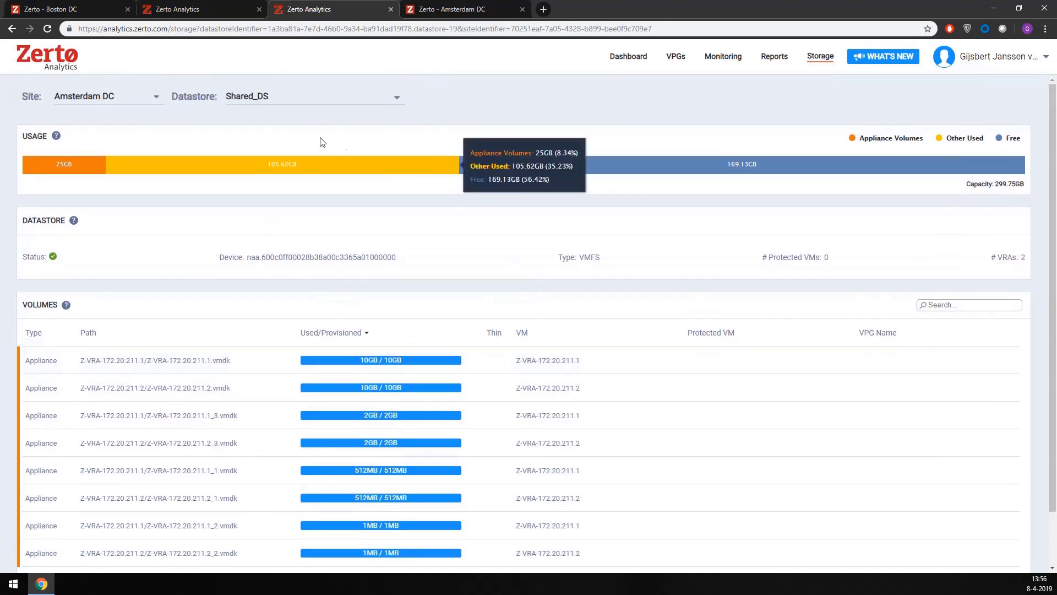
# Step: View datastore BK6BL2-0910_MSA2_DS2 again and return to the Analytics dashboard
pyautogui.click(292, 96)
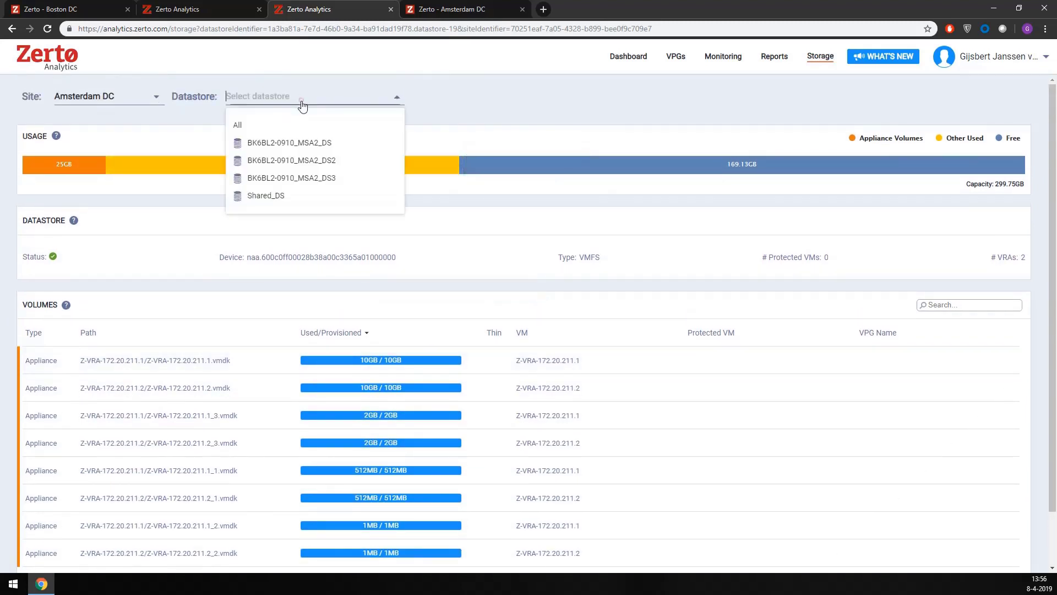
pyautogui.click(289, 158)
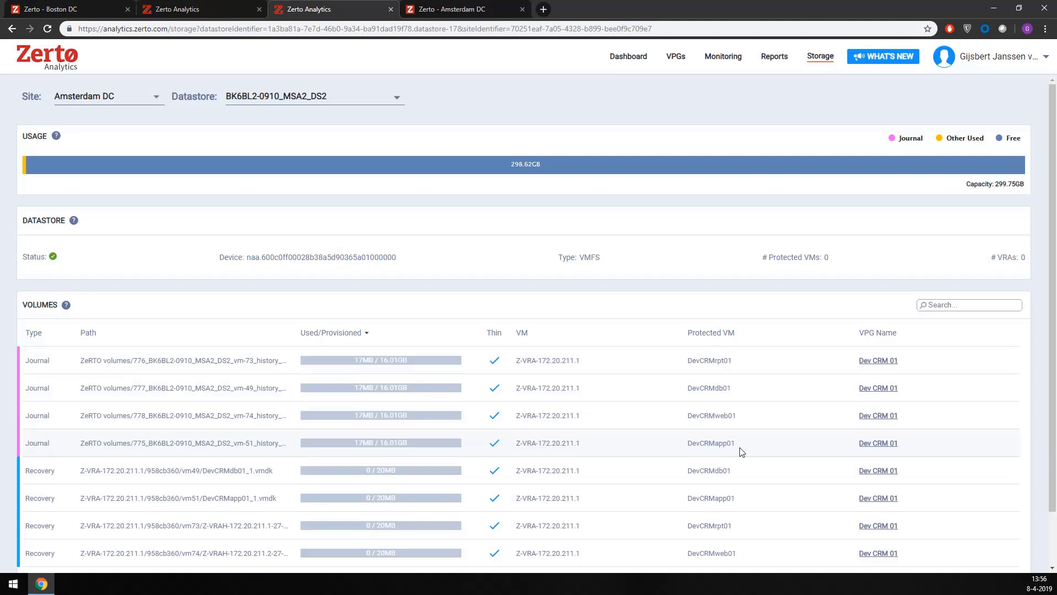
pyautogui.click(622, 63)
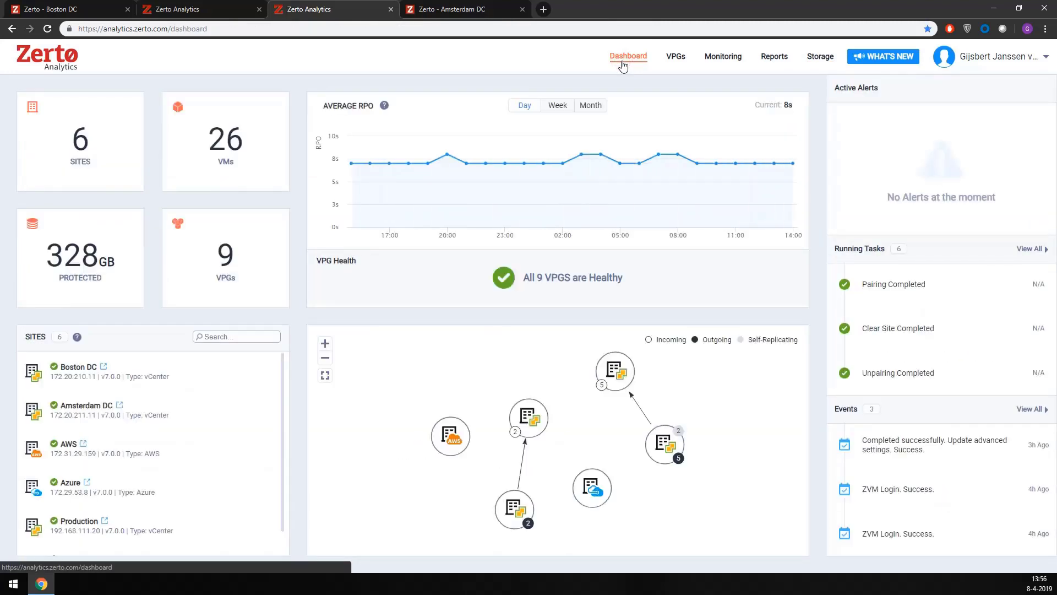